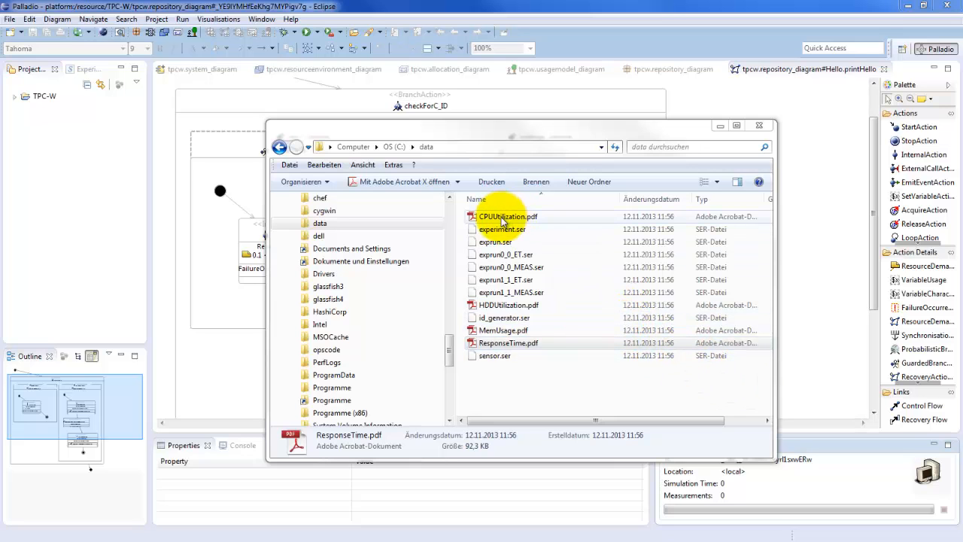
Step: Return from the data folder to the repository diagram and select the createString internal action in the newCustomer branch
left_click_drag(537, 377, 507, 240)
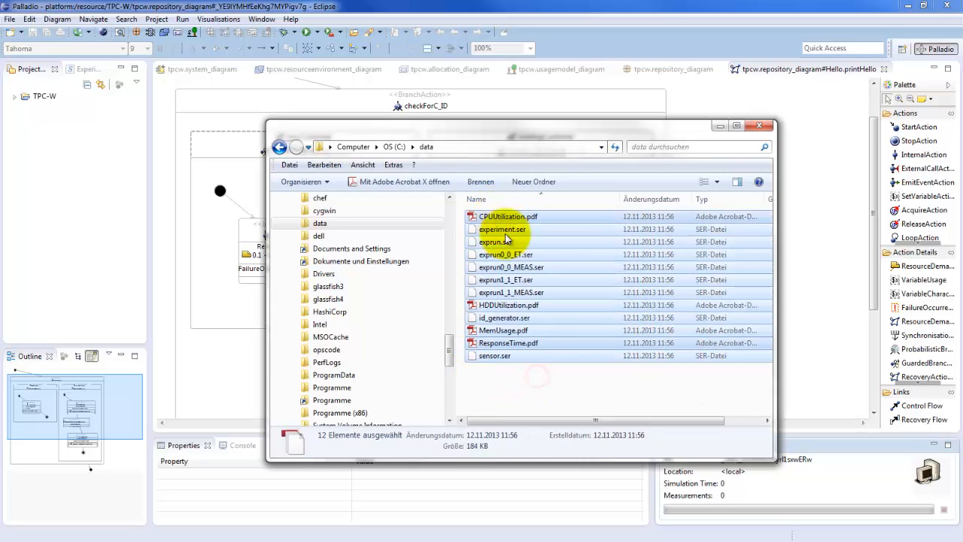
left_click(536, 384)
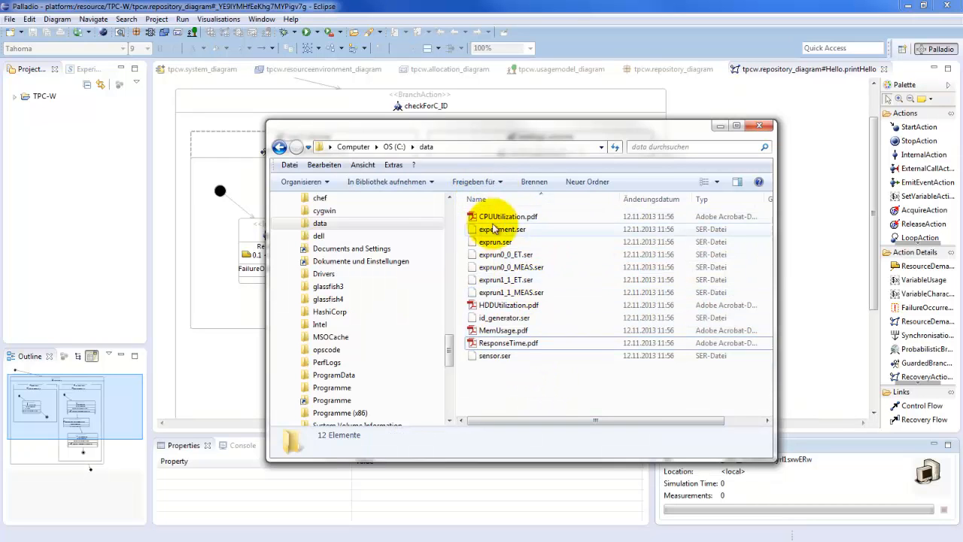
left_click(225, 276)
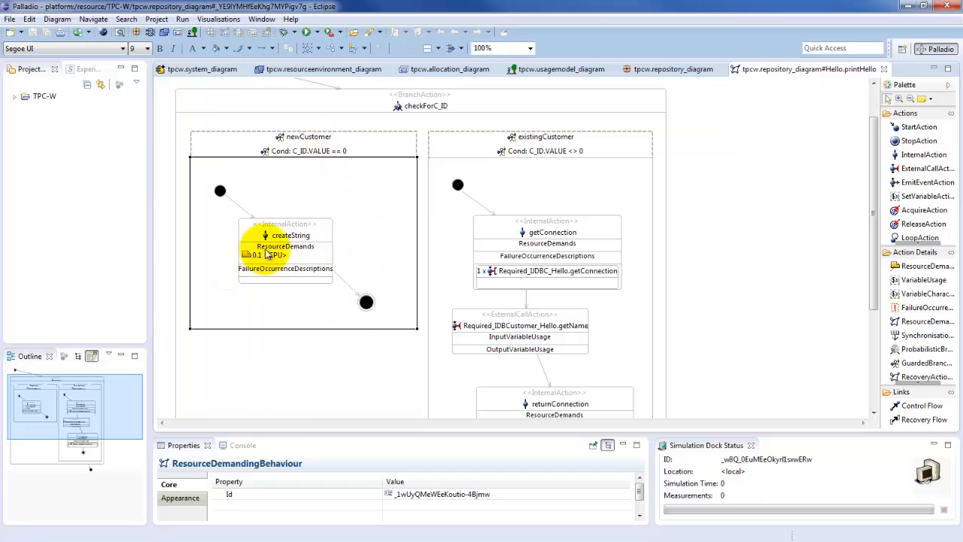
left_click(266, 256)
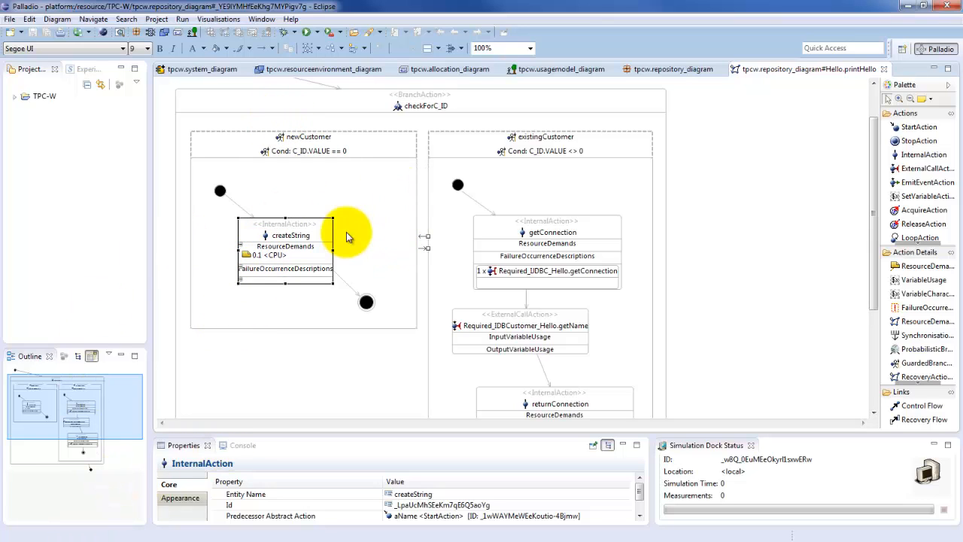
Step: Show the experiments view and begin loading a datastore of type File Datasource
left_click(83, 69)
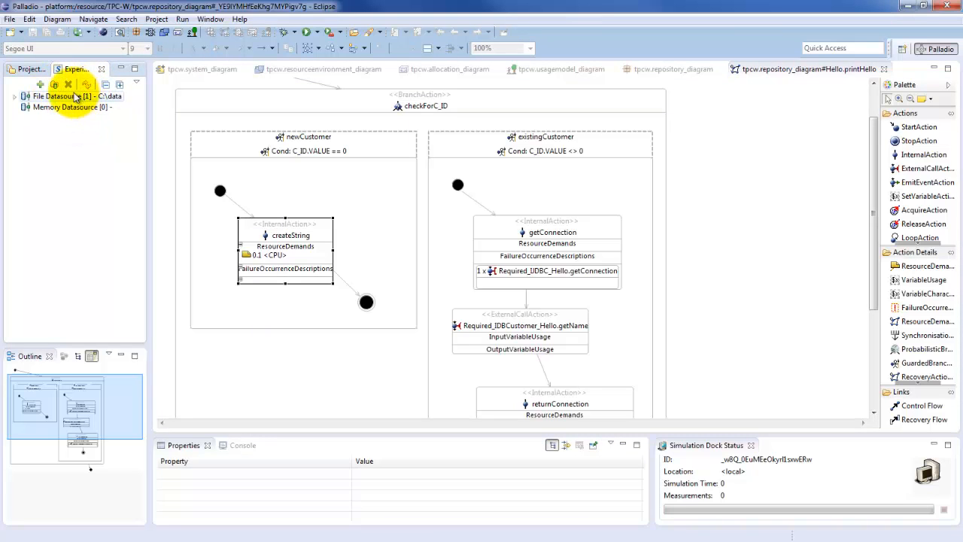
left_click(54, 84)
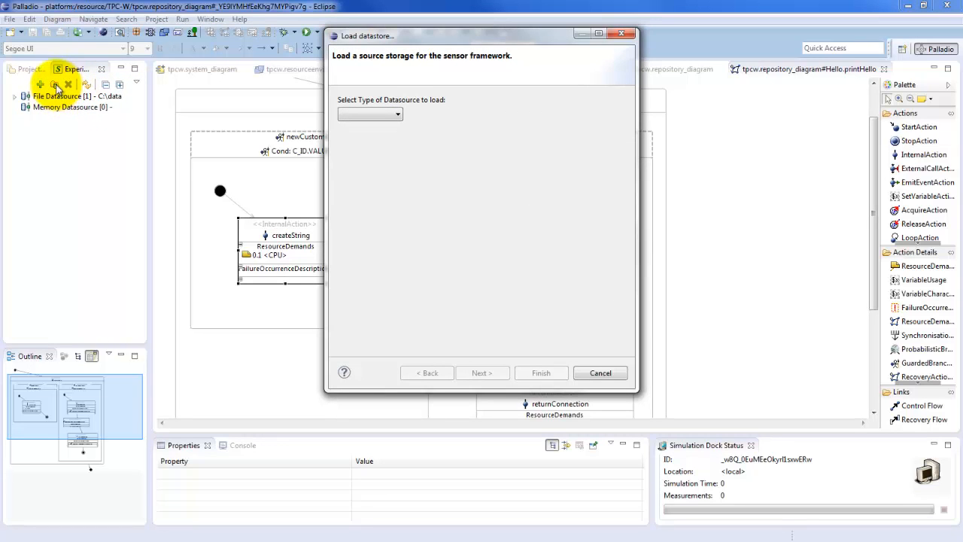
left_click(377, 116)
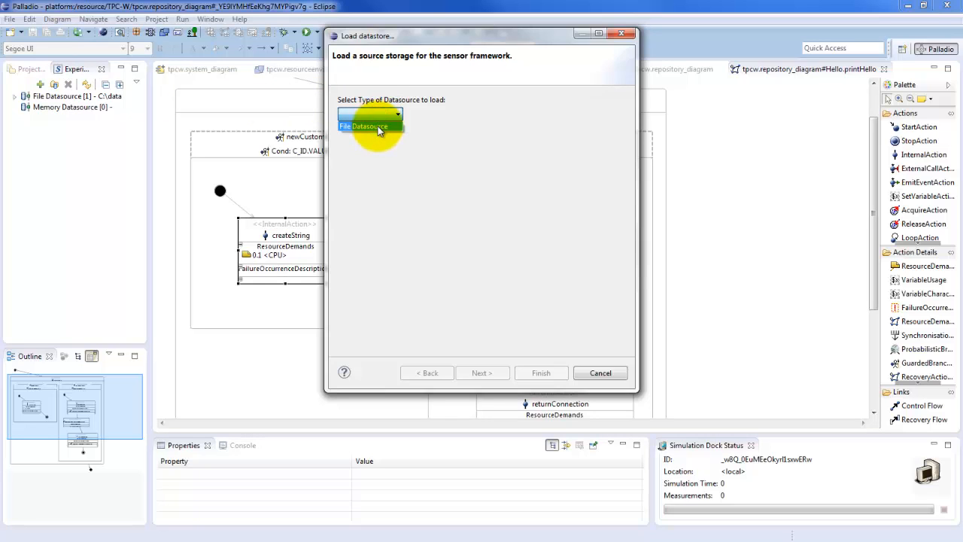
left_click(378, 128)
left_click(501, 374)
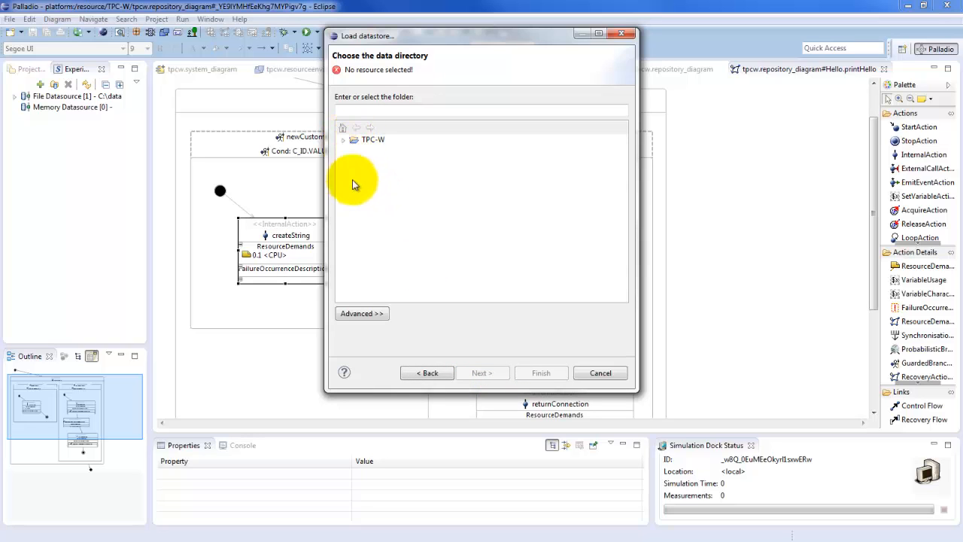
Step: Link the datasource to the file system folder C:\data and finish loading it
left_click(364, 313)
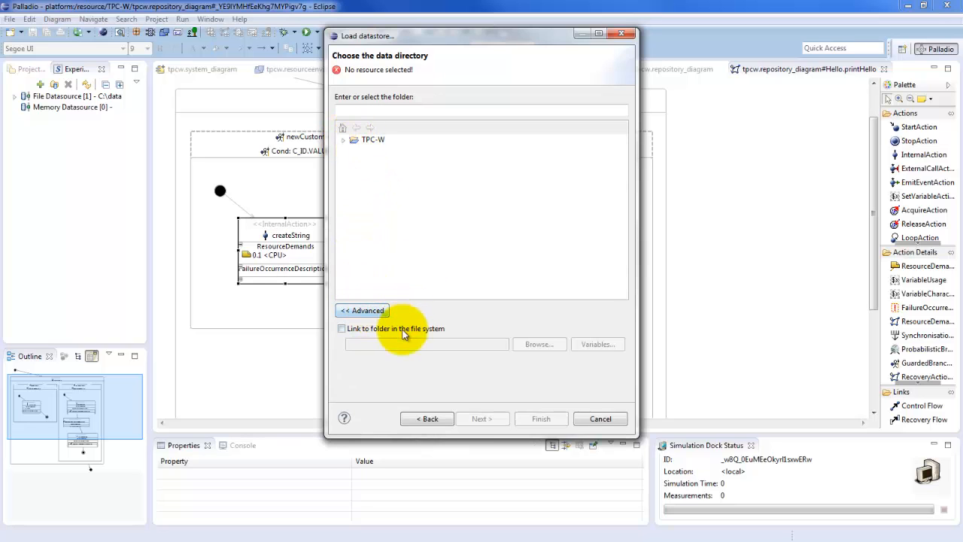
left_click(398, 329)
left_click(543, 346)
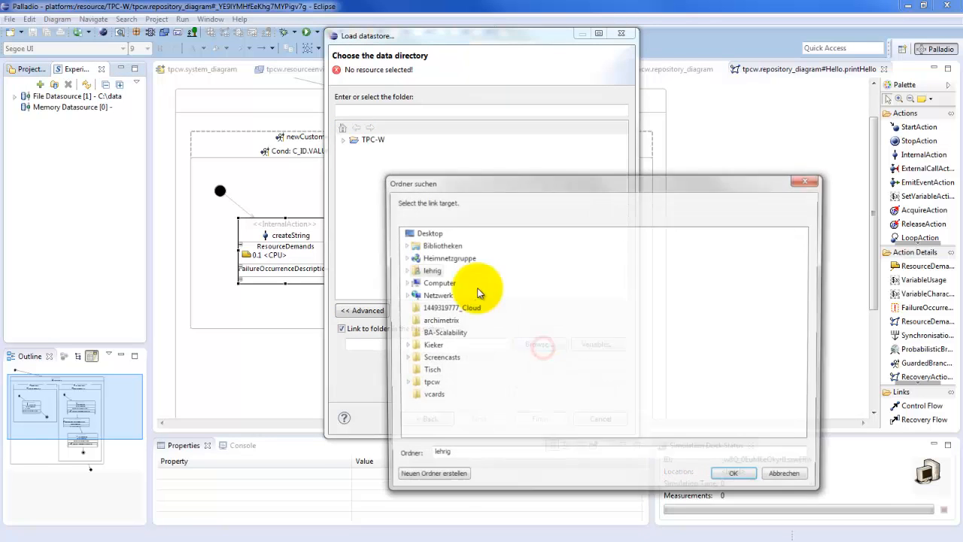
left_click(404, 283)
left_click(415, 295)
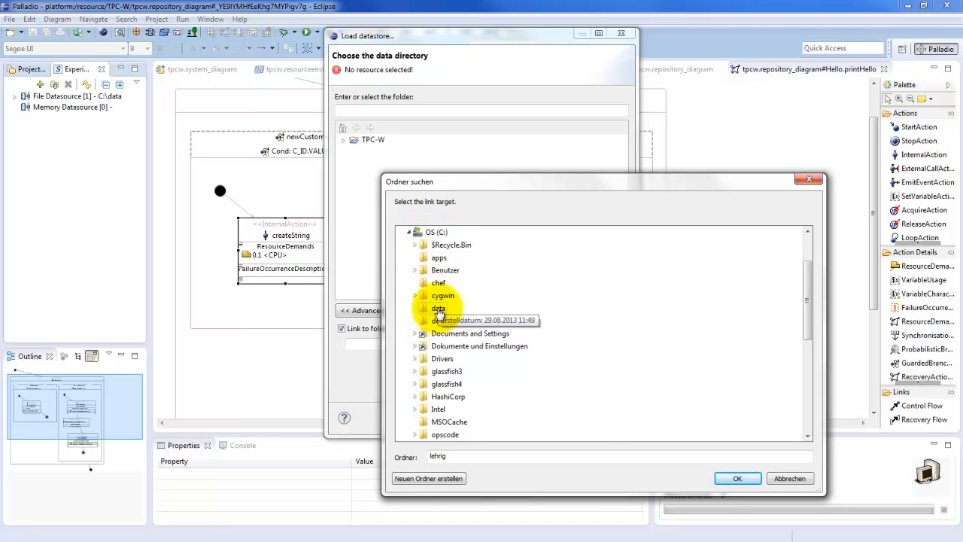
left_click(438, 308)
left_click(725, 479)
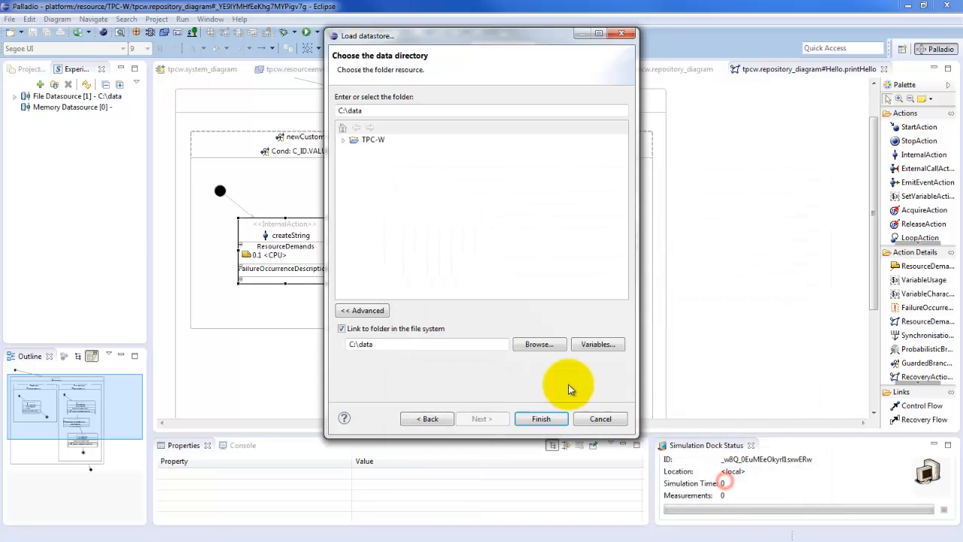
left_click(546, 418)
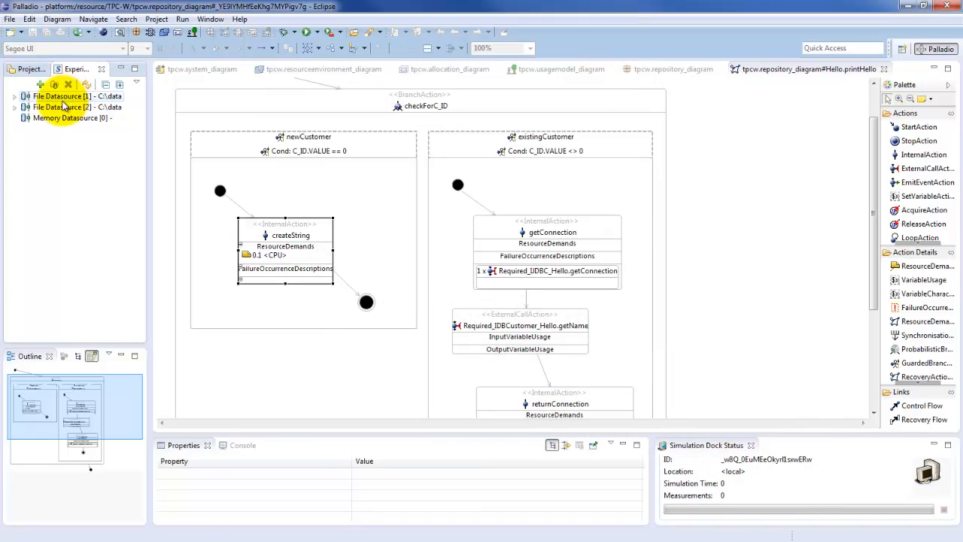
Step: Expand File Datasource [2] down to the sensors of the second ProtoCom experiment's run, widening the view to fit the run name
left_click(15, 107)
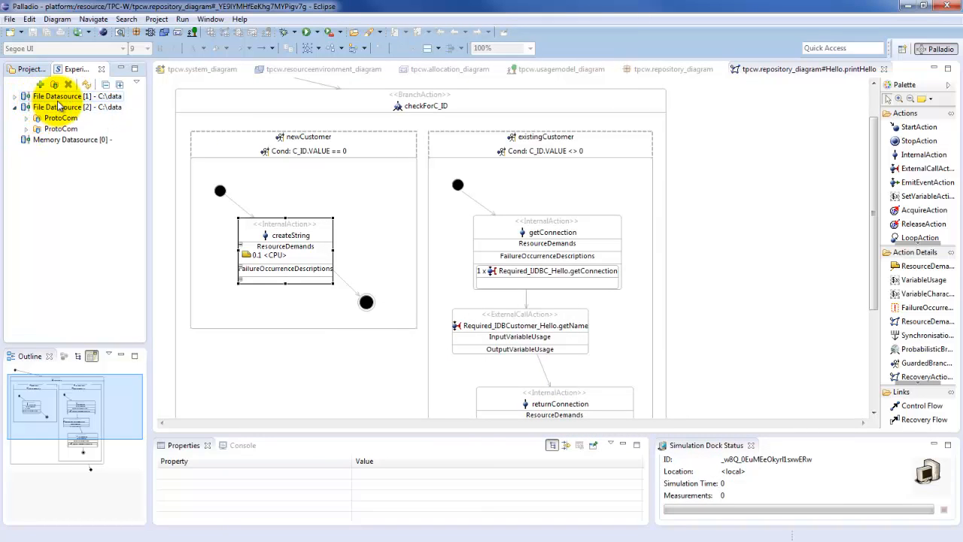
left_click(46, 119)
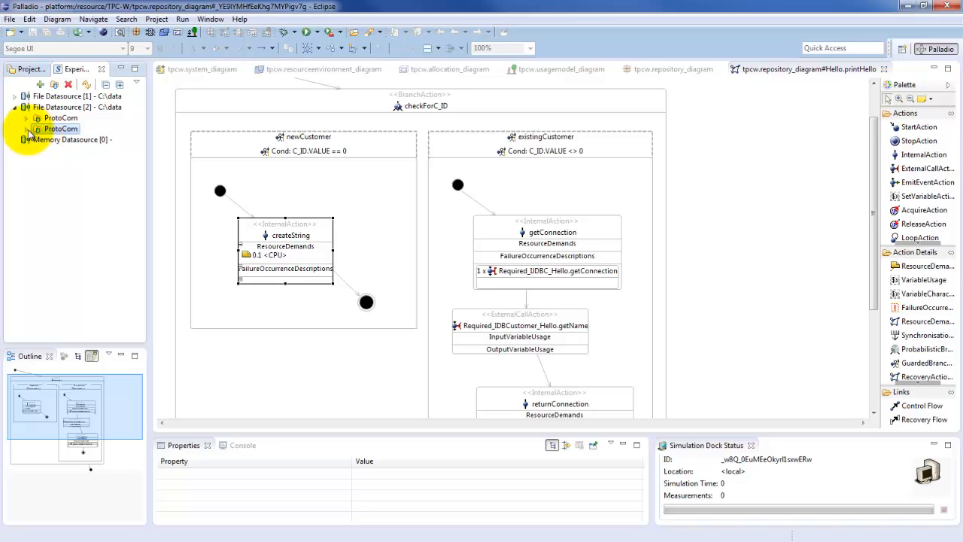
left_click(27, 130)
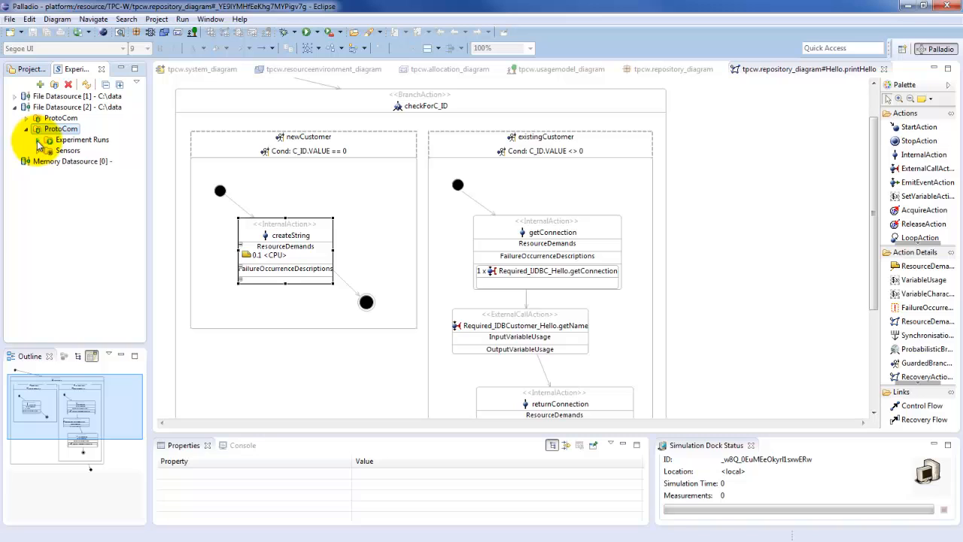
left_click(44, 143)
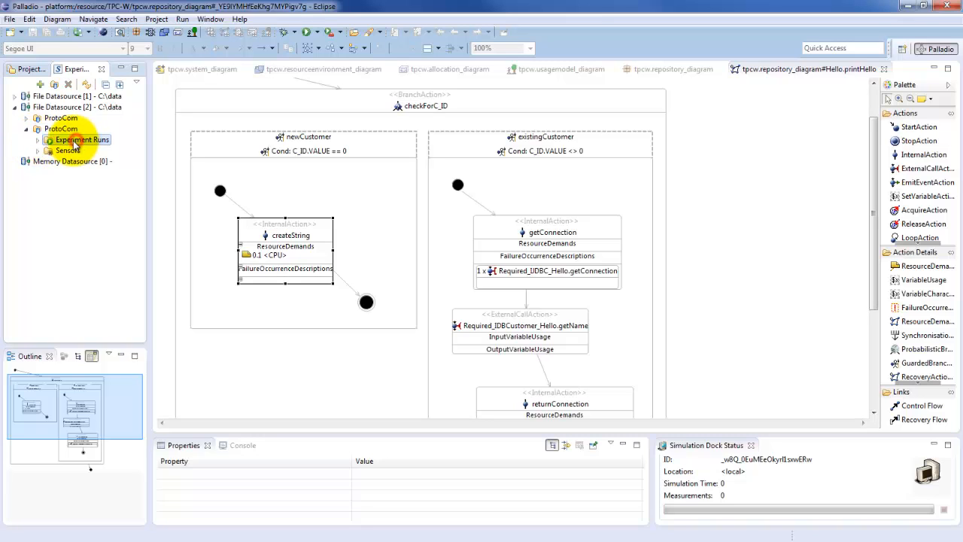
left_click(38, 141)
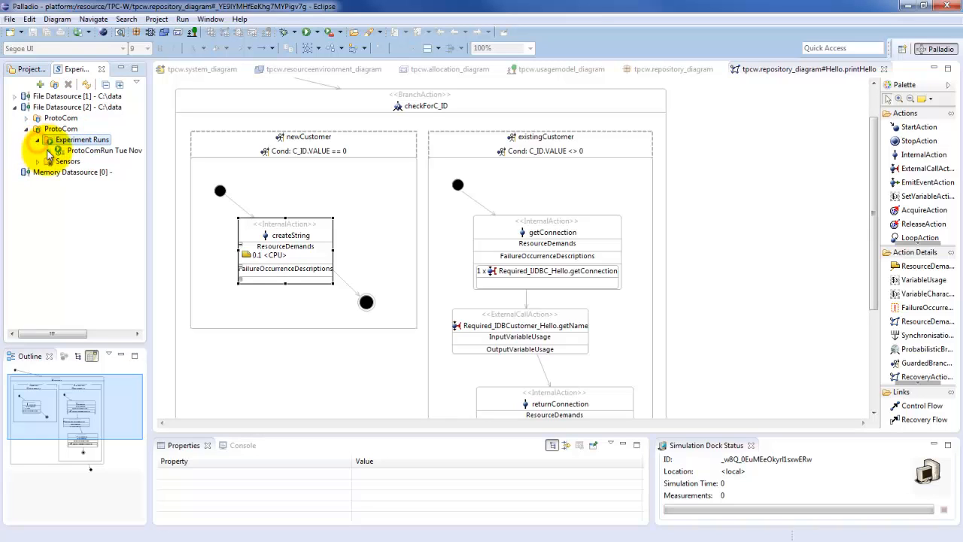
left_click_drag(149, 165, 248, 161)
left_click(171, 154)
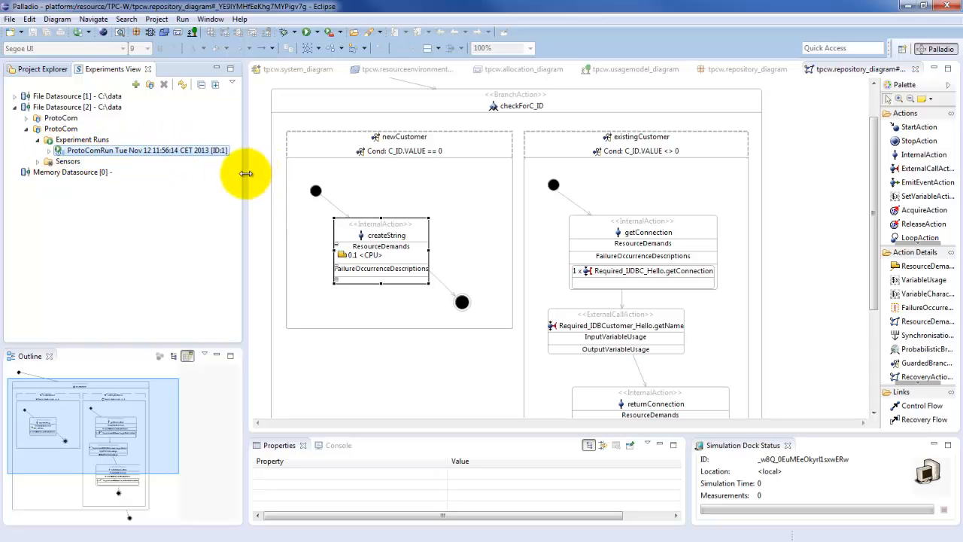
left_click(50, 151)
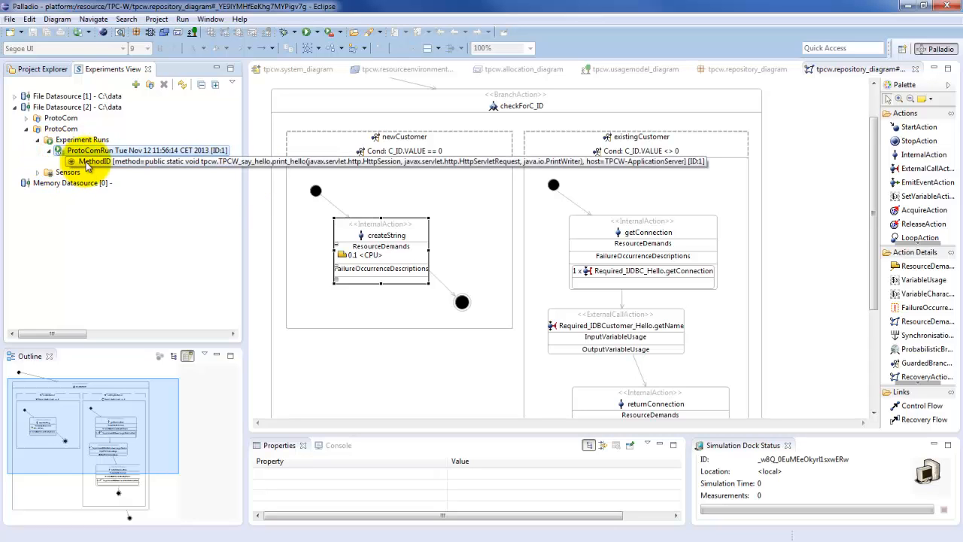
Step: Examine the full method signature and host of the MethodID sensor in the experiment run
left_click(98, 162)
left_click_drag(69, 331, 74, 332)
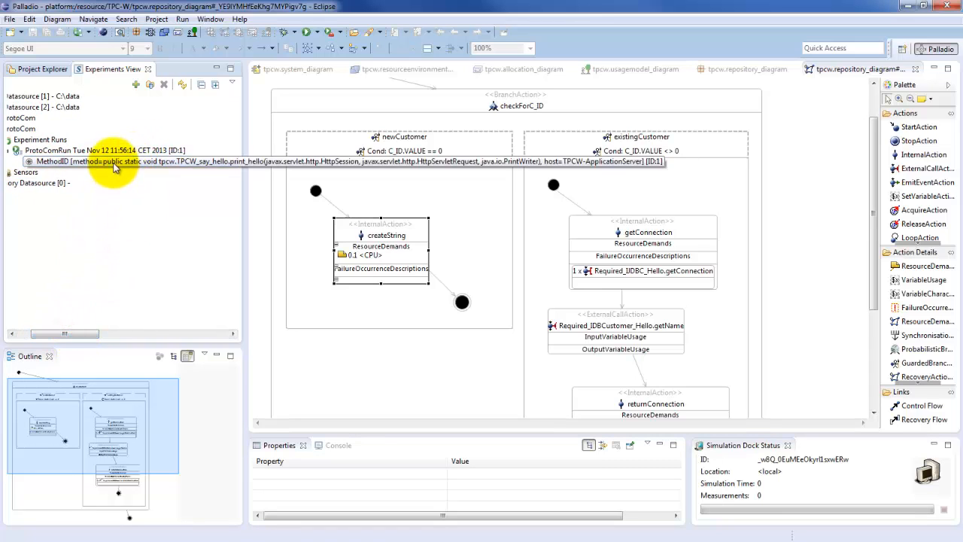
left_click(168, 162)
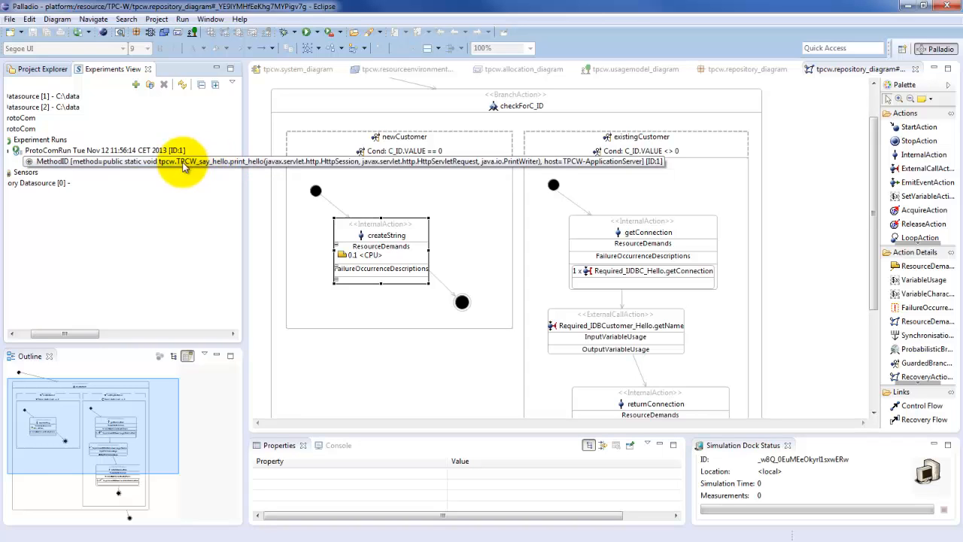
left_click_drag(83, 335, 65, 334)
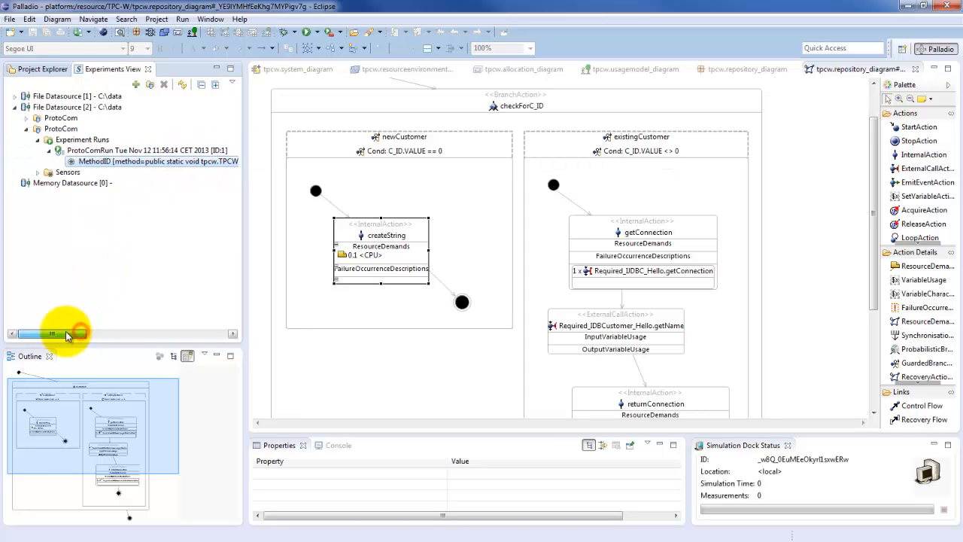
Step: Visualize the MethodID sensor's measurements with the JFreeChart Response Time TimeSeries report
double_click(99, 161)
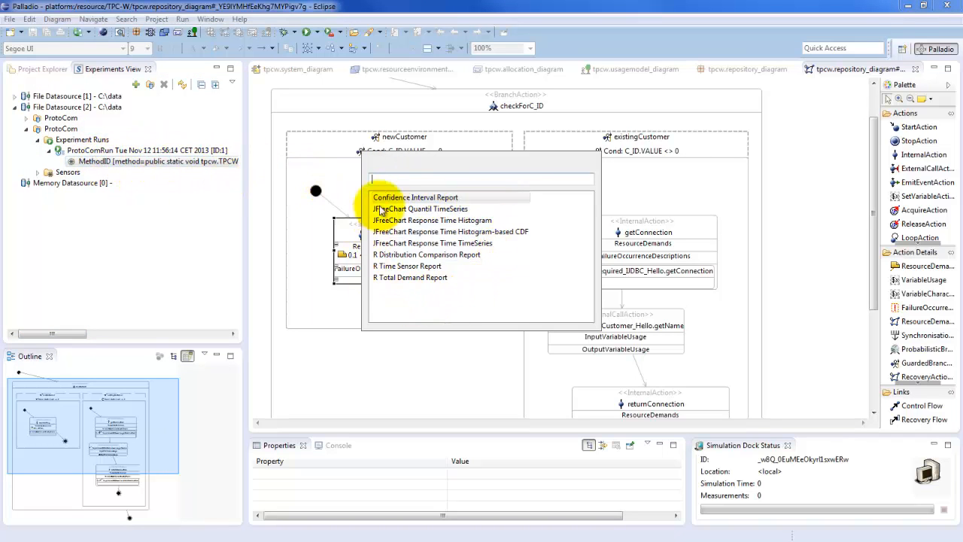
left_click(467, 199)
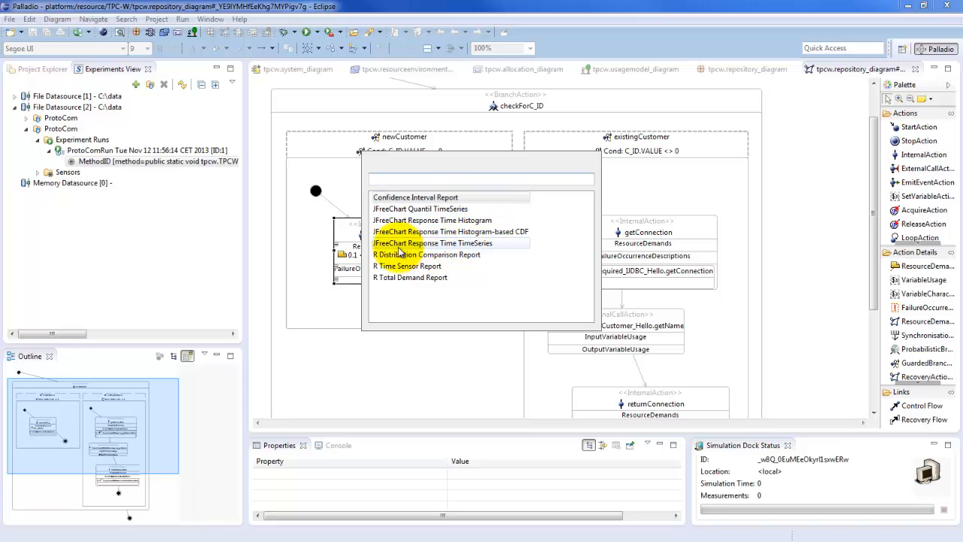
left_click(454, 247)
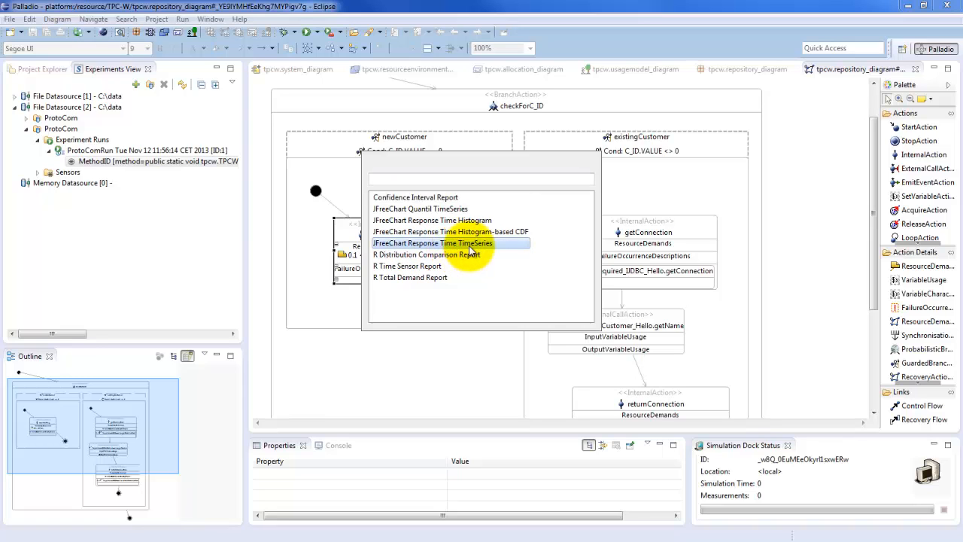
double_click(470, 244)
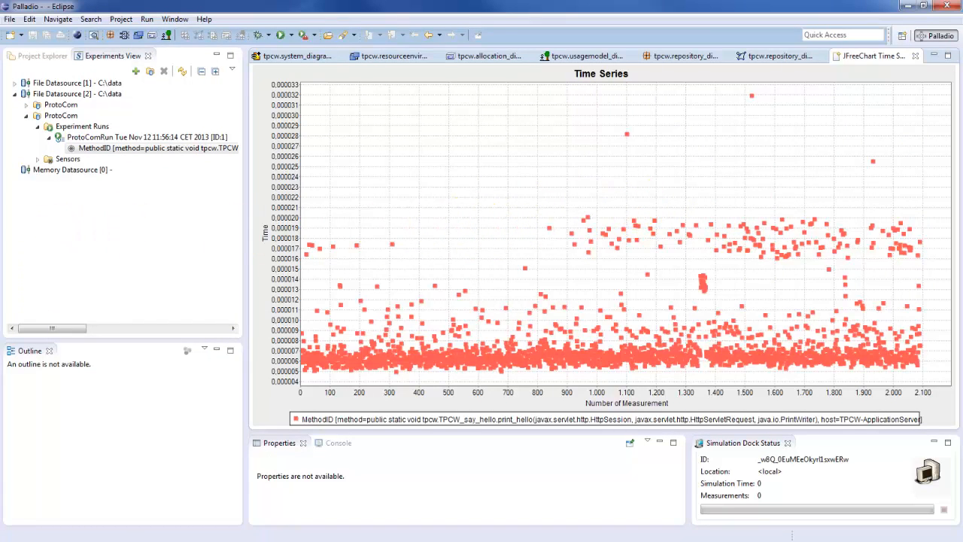
Step: Compare ResponseTime.pdf from the C:\data folder with the time series chart, and close both
key("alt+Tab")
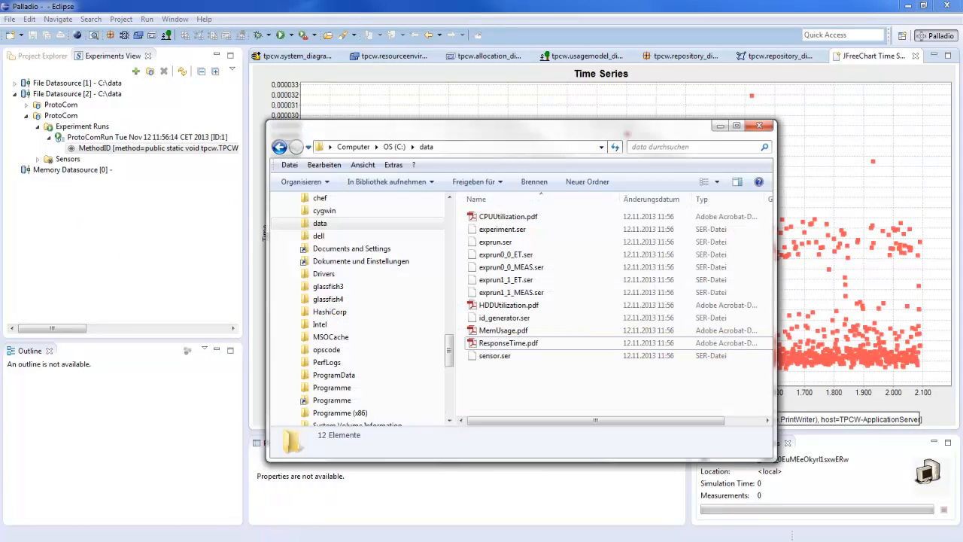
left_click(521, 344)
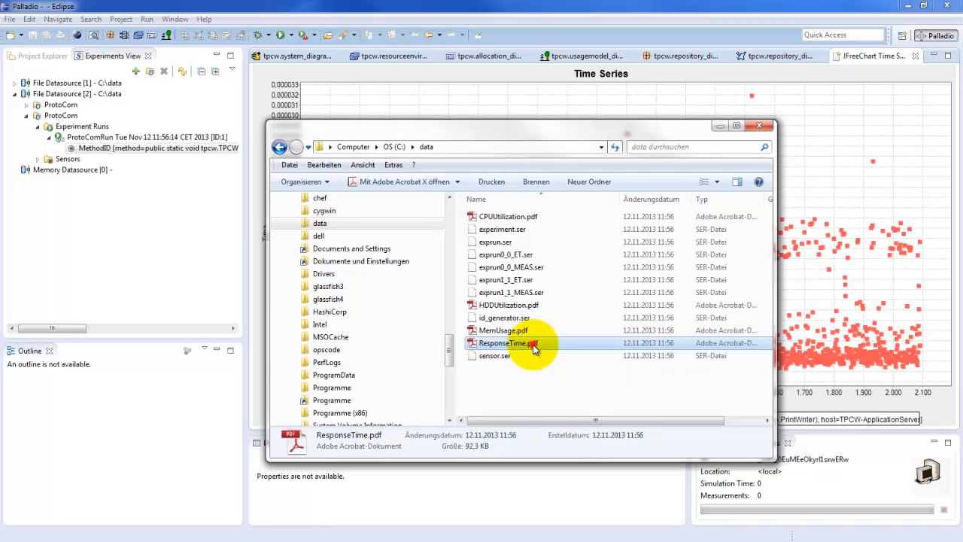
double_click(534, 344)
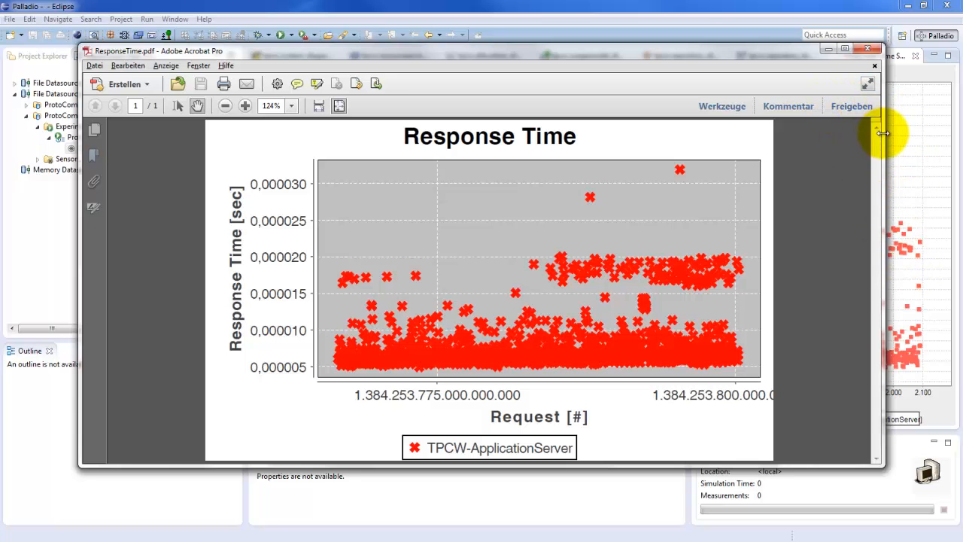
left_click_drag(883, 133, 698, 183)
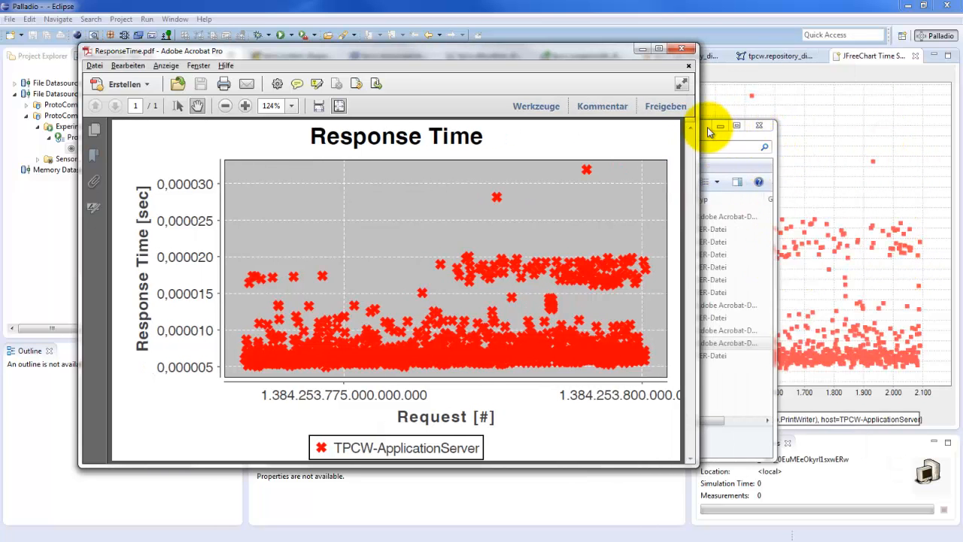
left_click_drag(708, 132, 0, 133)
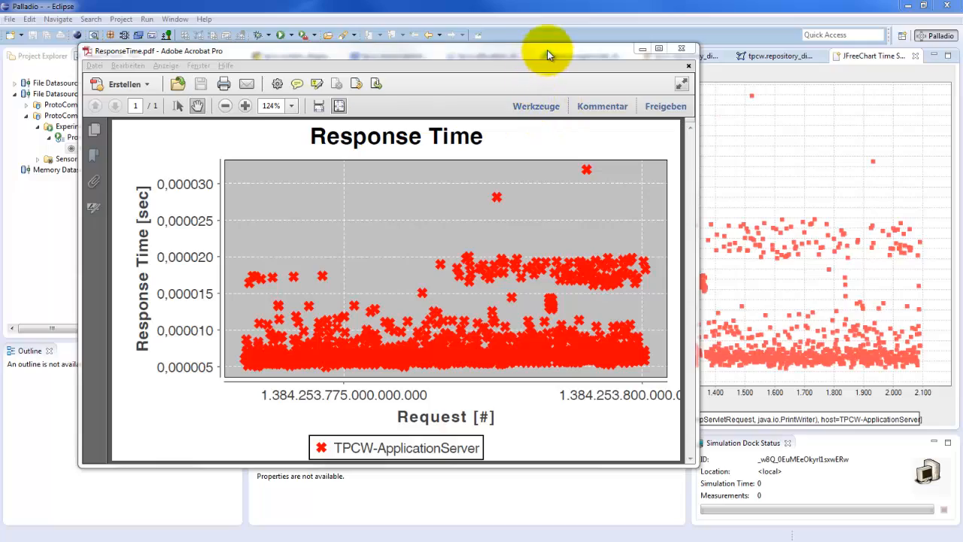
left_click_drag(547, 49, 683, 75)
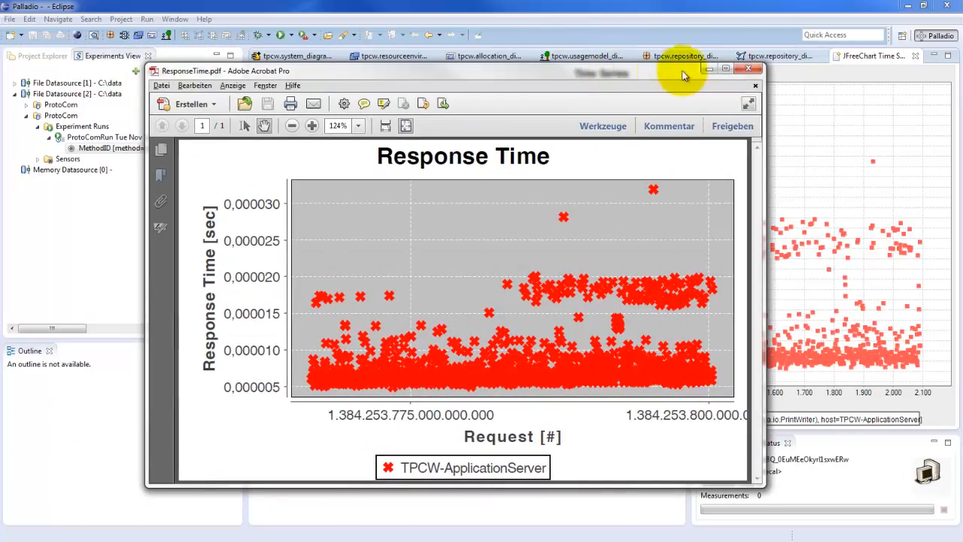
left_click(748, 69)
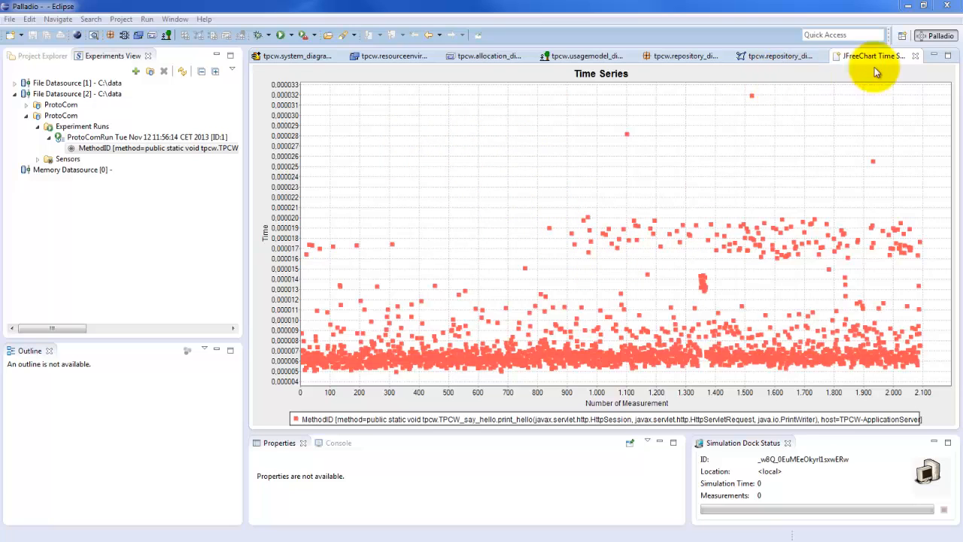
left_click(915, 57)
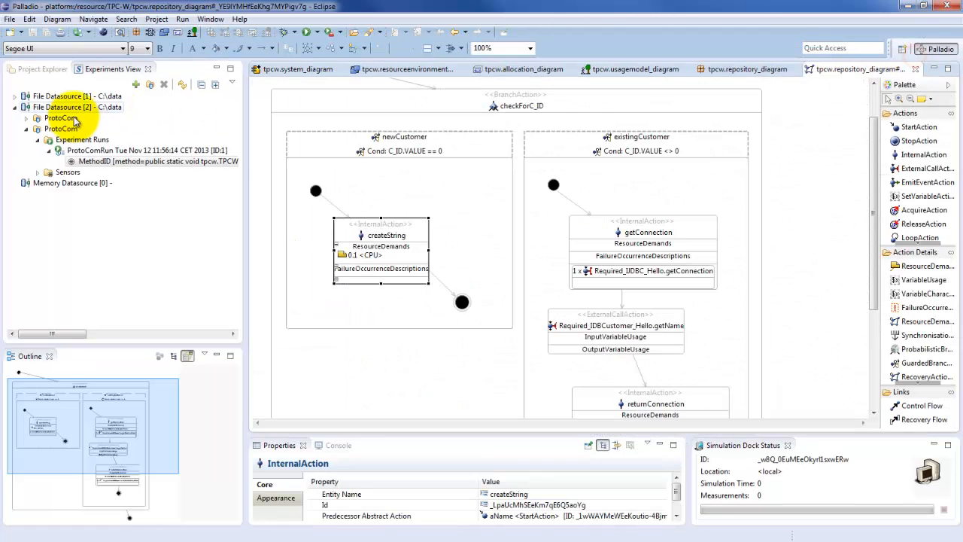
Step: Visualize the MethodID sensor's measurements with the JFreeChart Response Time Histogram report
double_click(140, 161)
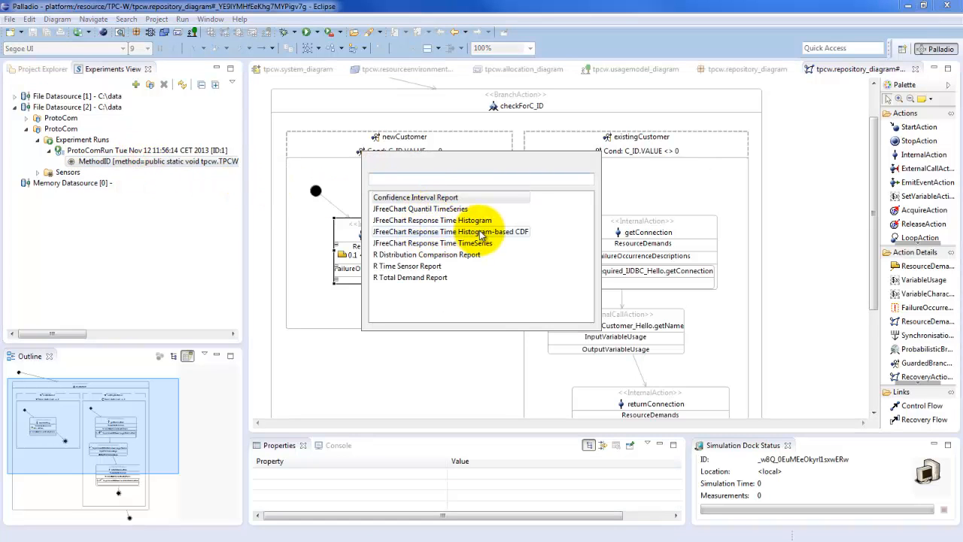
left_click(432, 220)
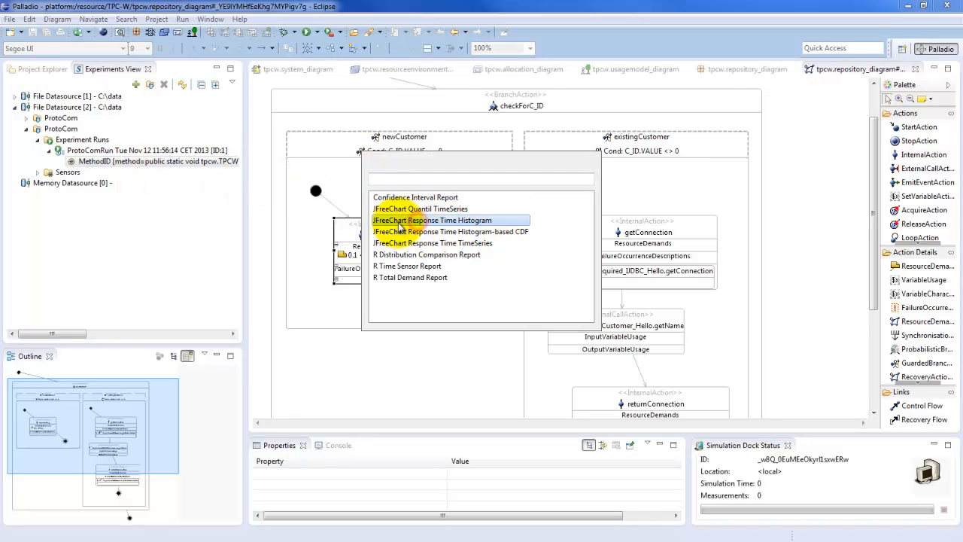
double_click(475, 222)
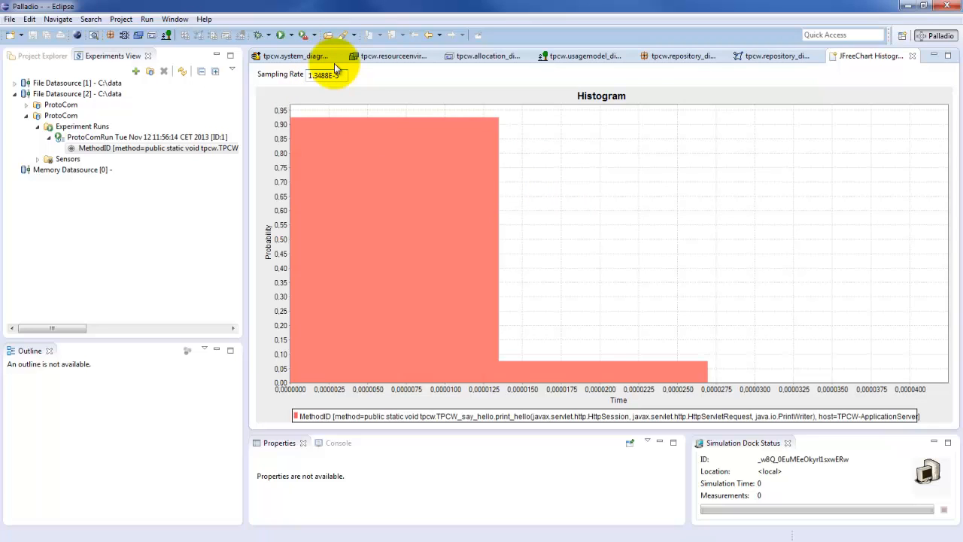
Step: Try a histogram sampling rate of 1.0E-7 and set it to 1.0E-6
key("BackSpace")
key("BackSpace")
key("BackSpace")
key("BackSpace")
type("0E-7")
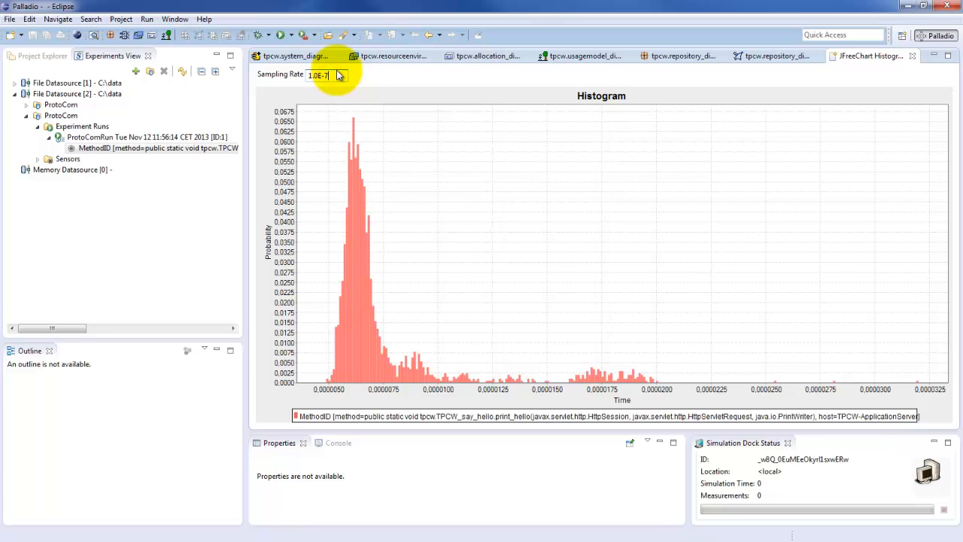
key("BackSpace")
type("6")
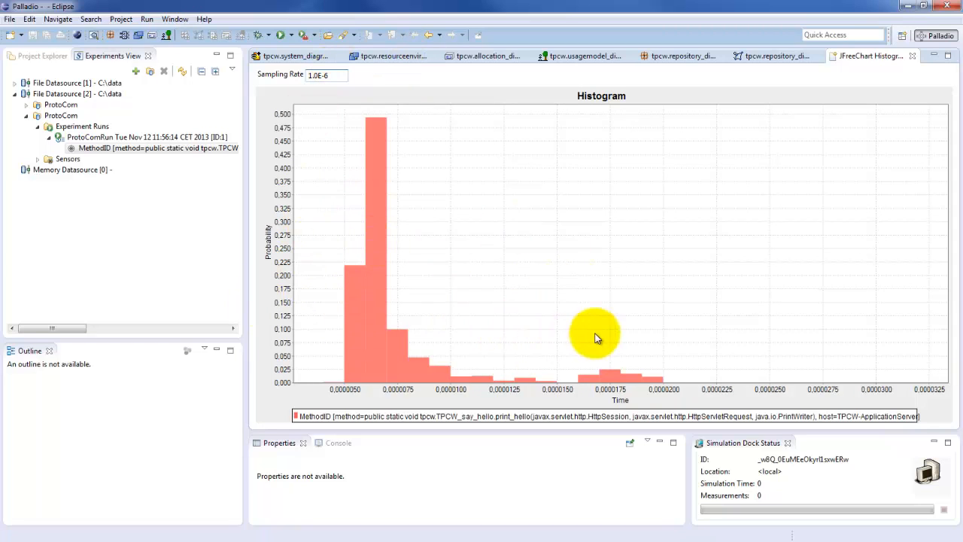
Step: Compare the histogram at a sampling rate of 1.0E-7 and return the rate to 1.0E-6
mouse_move(430, 146)
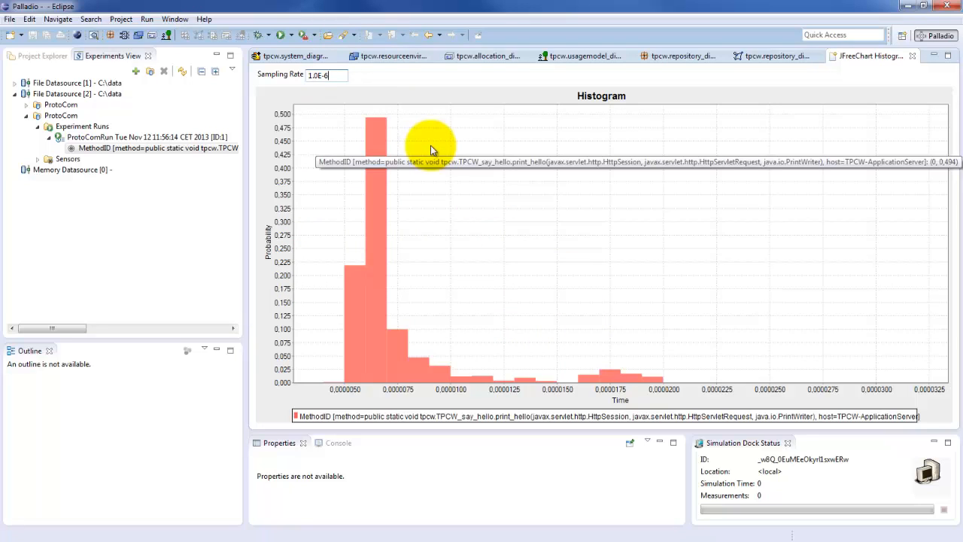
key("BackSpace")
type("7")
key("Return")
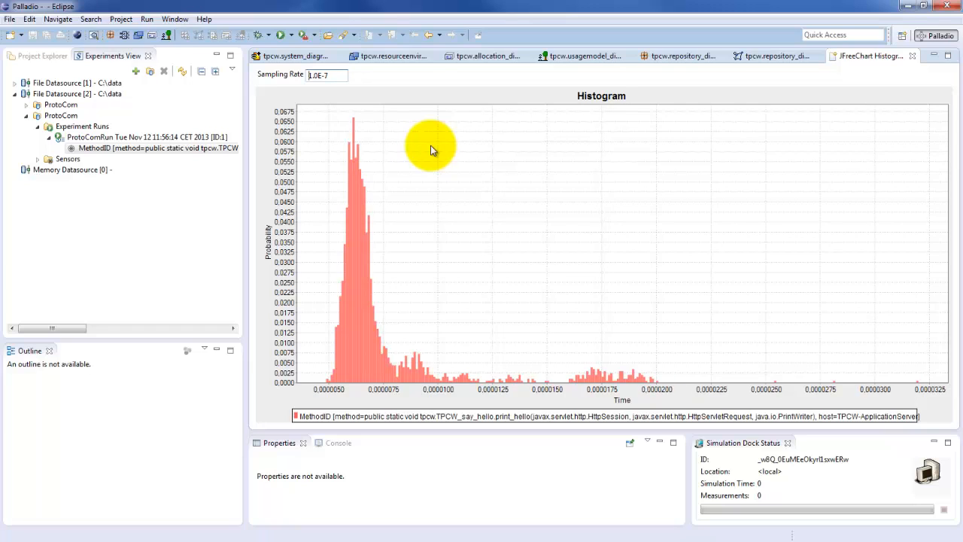
key("BackSpace")
type("6")
key("Return")
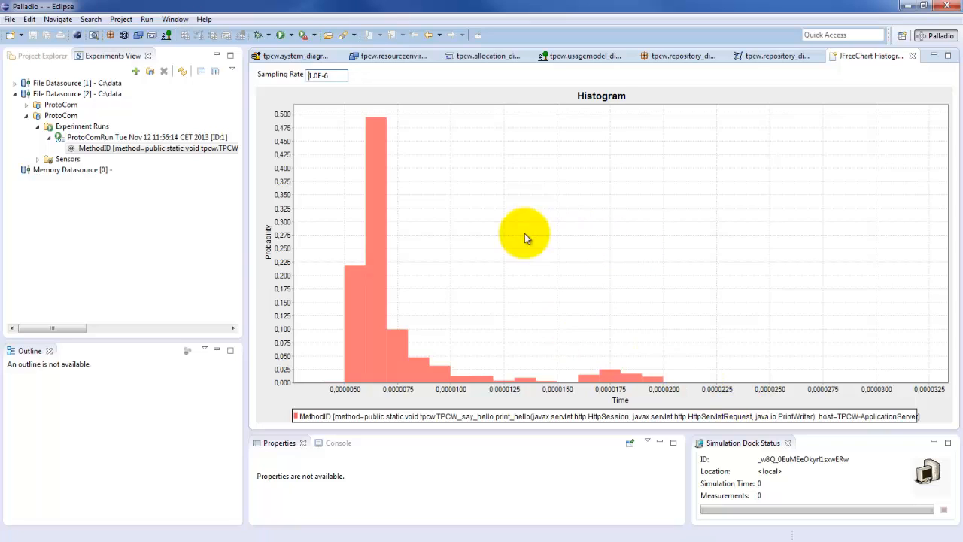
Step: Copy the histogram to the clipboard as a DoublePDF and close the chart
right_click(461, 224)
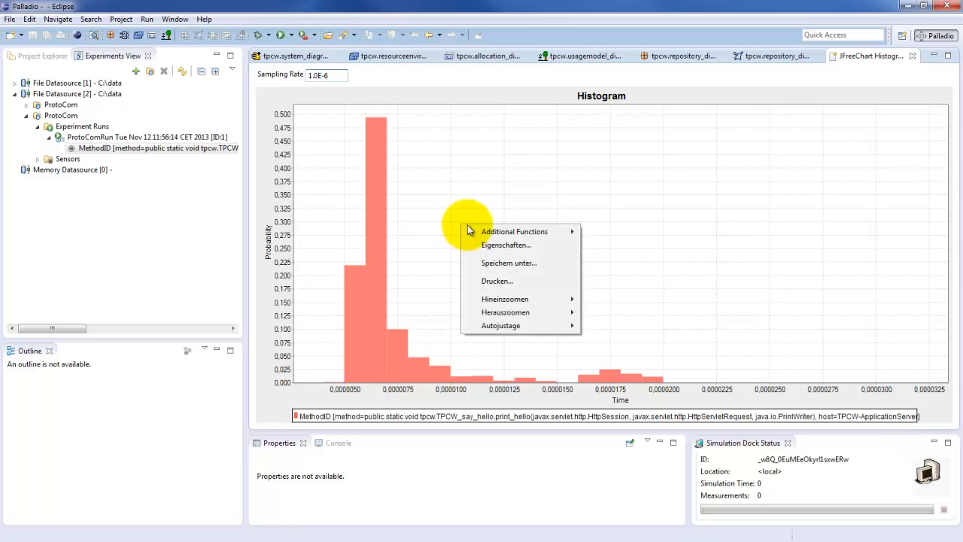
mouse_move(518, 236)
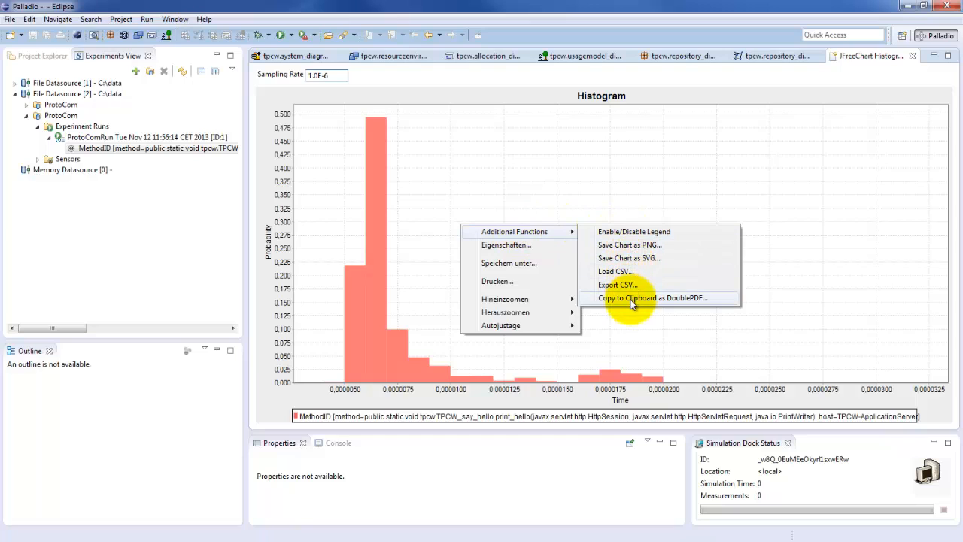
left_click(688, 298)
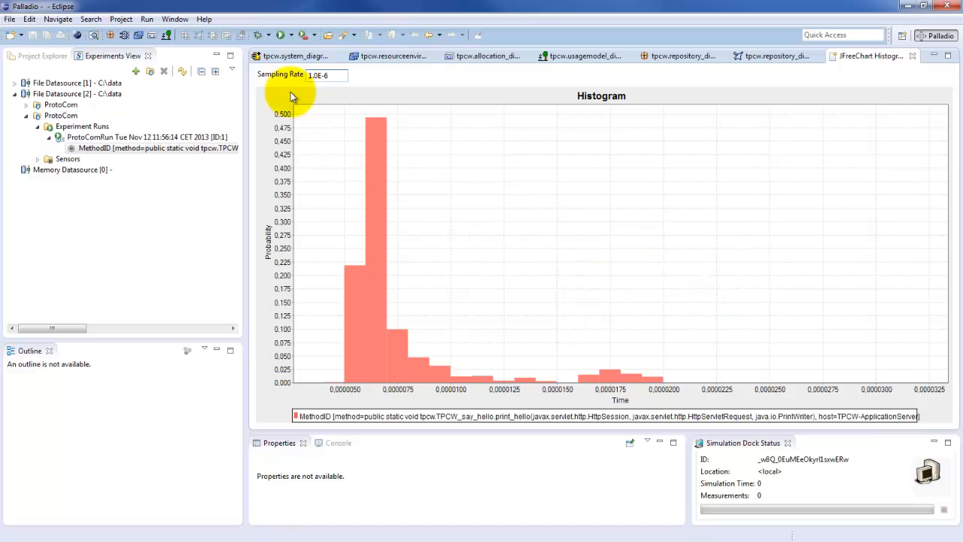
left_click(912, 57)
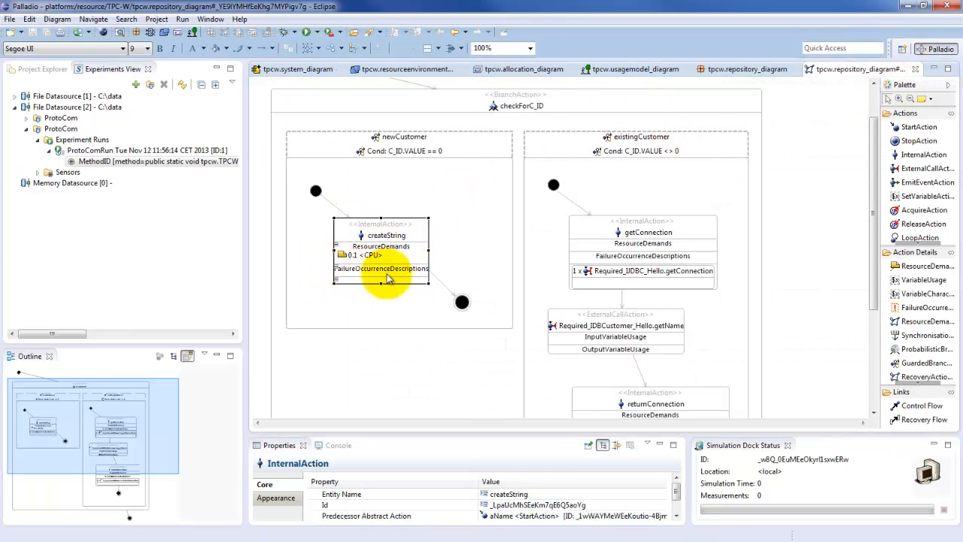
Step: Replace the CPU resource demand of the createString action with the copied DoublePDF expression, enlarging the editor to check it
left_click(358, 256)
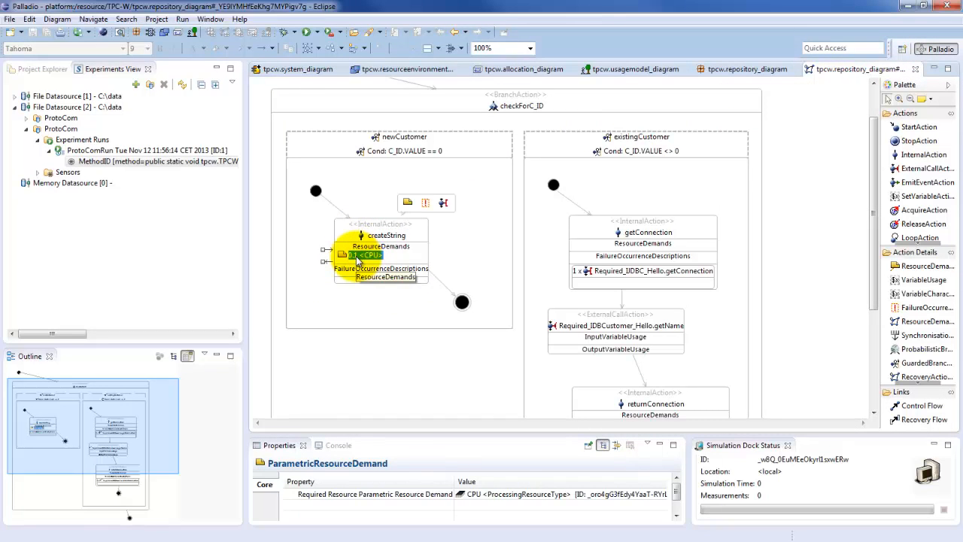
double_click(358, 257)
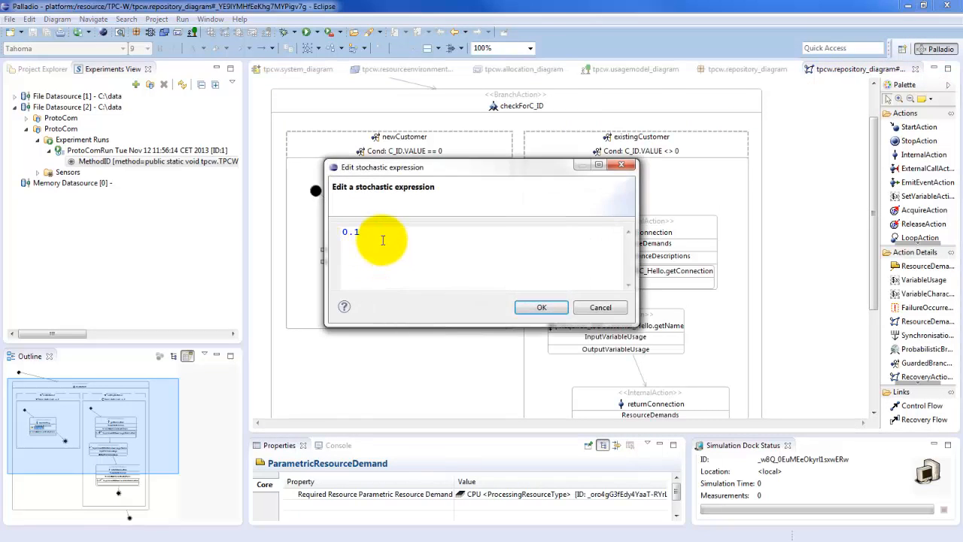
key("ctrl+a")
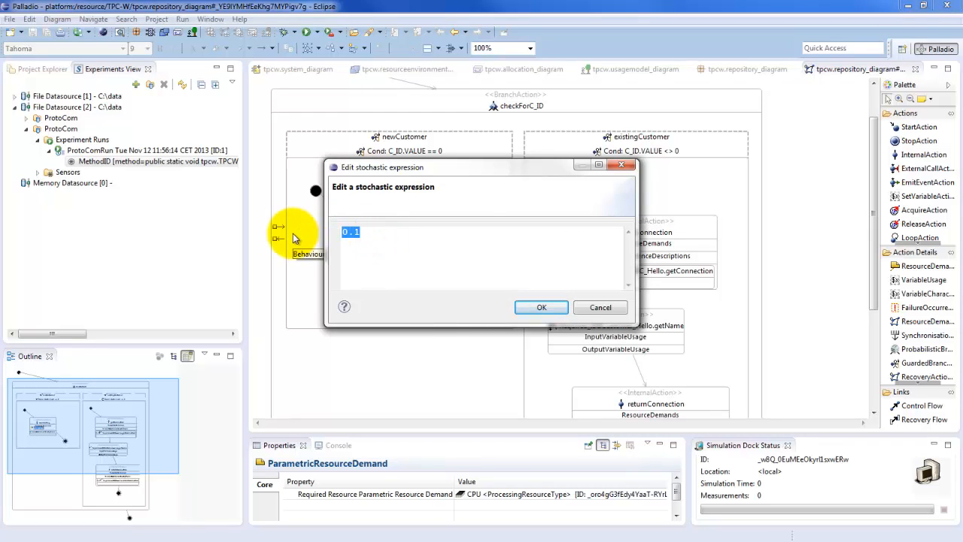
key("BackSpace")
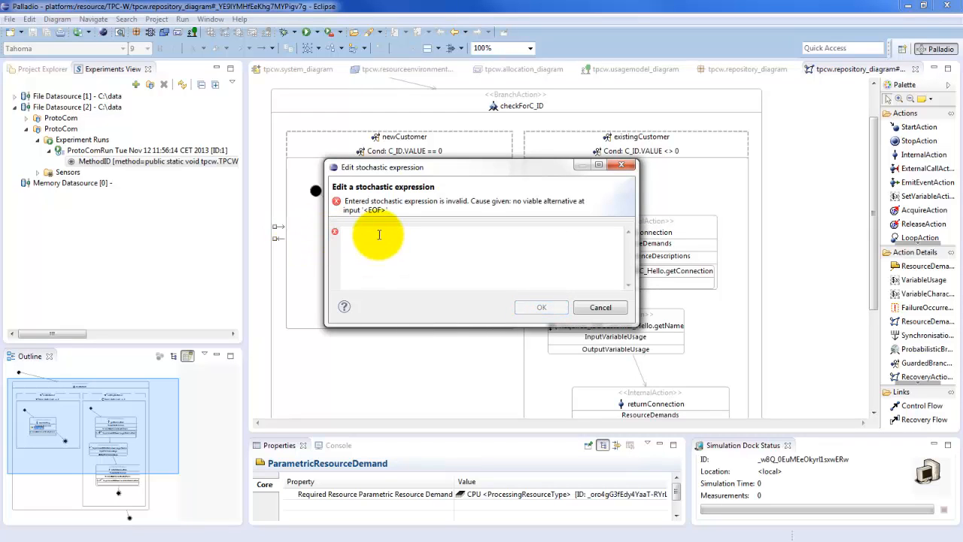
left_click(378, 234)
key("ctrl+v")
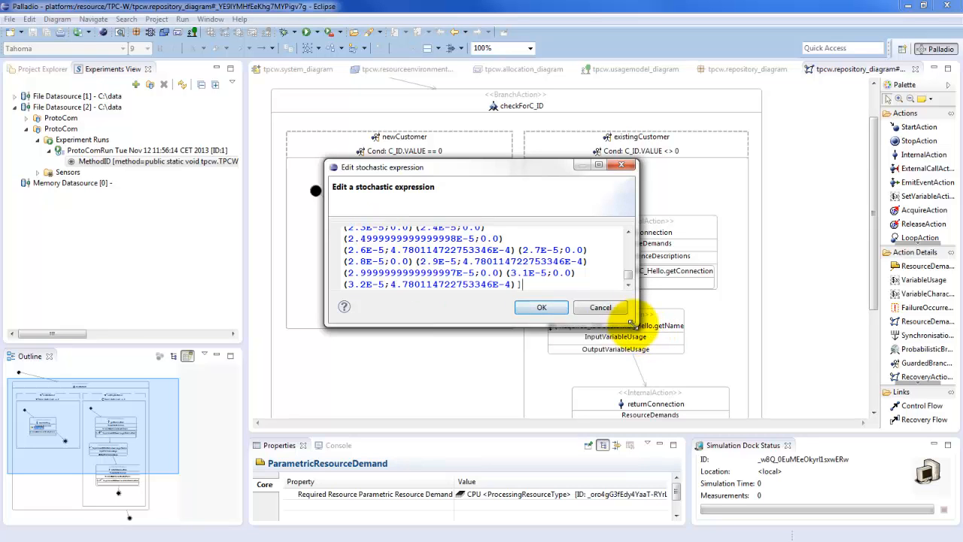
left_click_drag(637, 327, 841, 503)
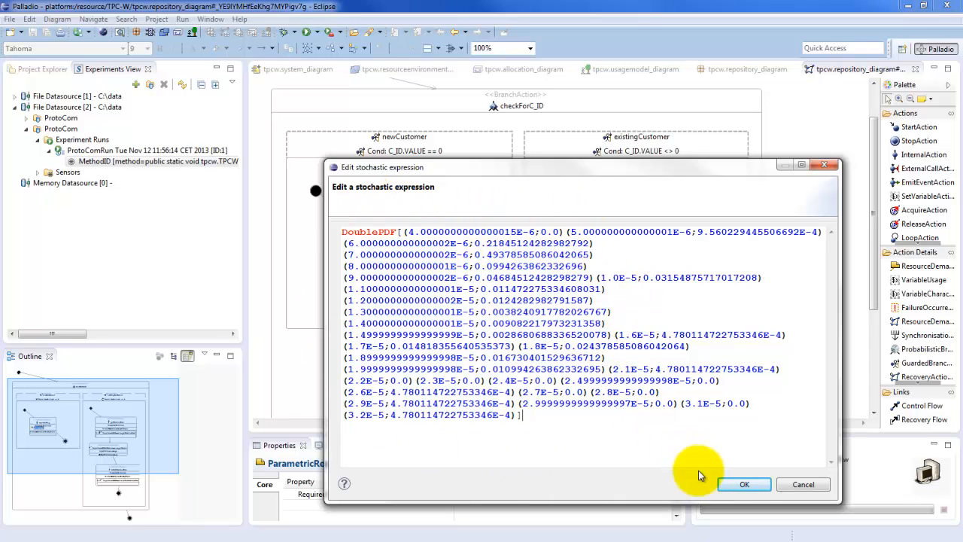
left_click(742, 484)
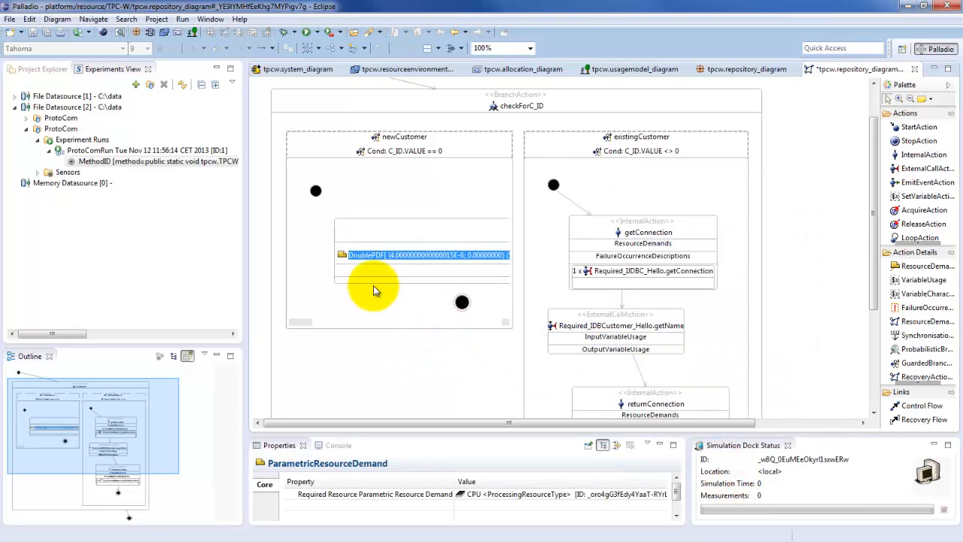
Step: Narrow the overly wide createString action so that it fits inside the newCustomer branch
left_click(410, 234)
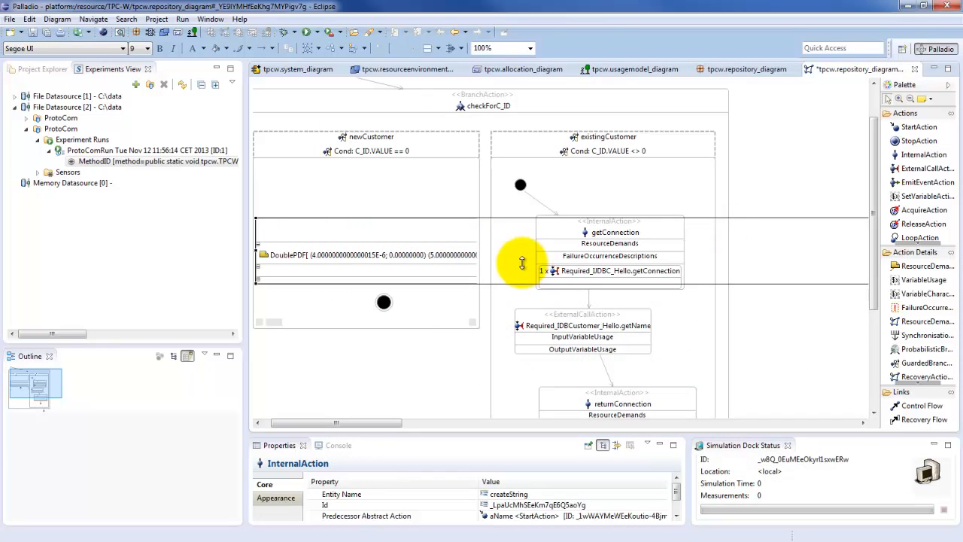
scroll(601, 262, "down", 2)
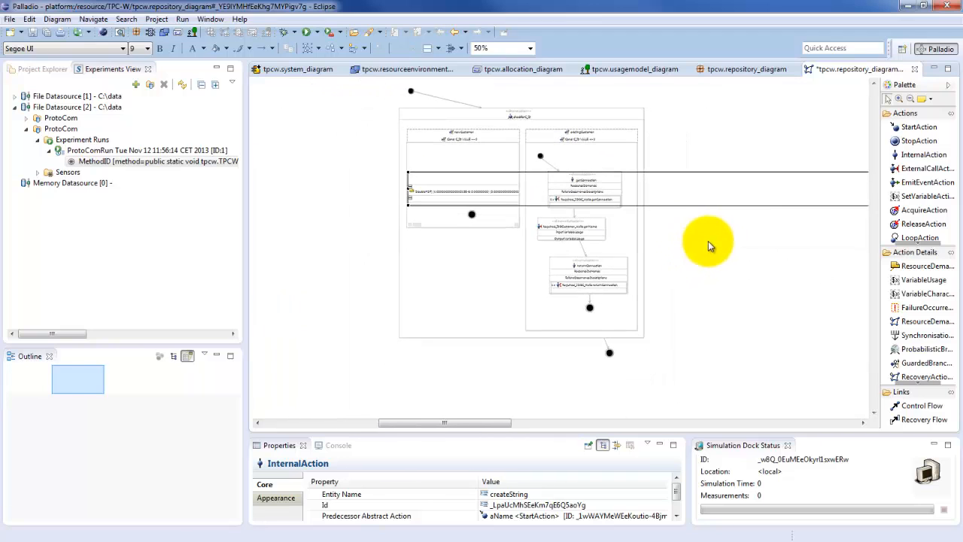
left_click_drag(498, 422, 678, 411)
scroll(667, 259, "down", 1)
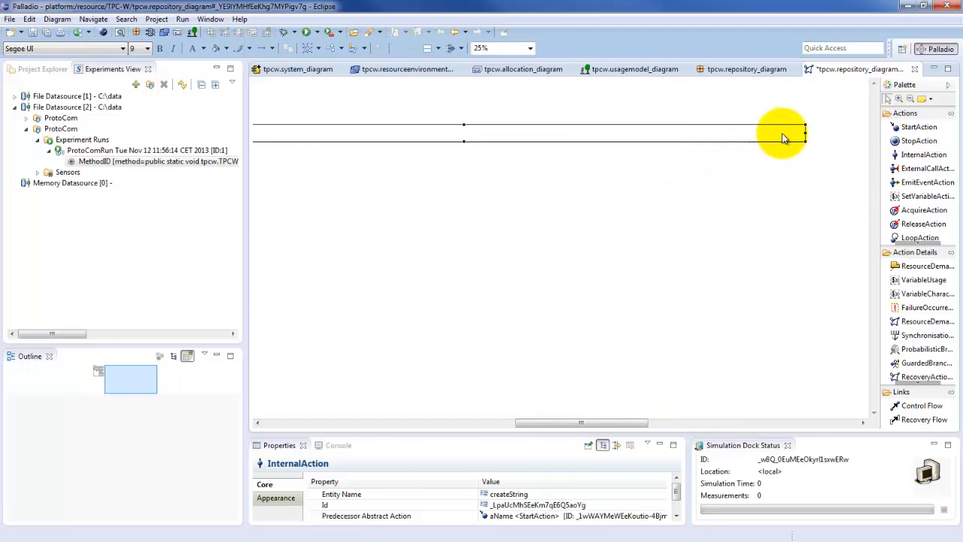
left_click_drag(806, 137, 277, 134)
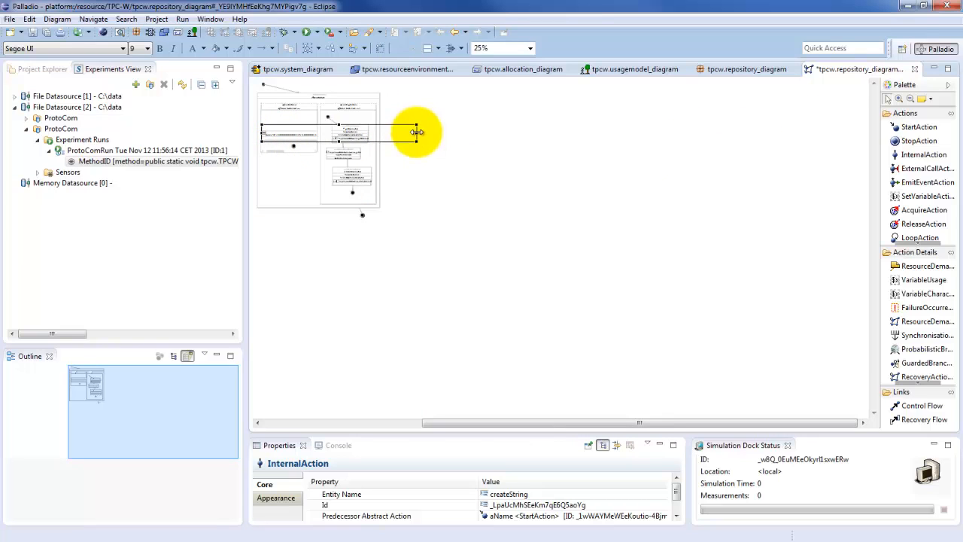
left_click_drag(340, 130, 311, 132)
scroll(286, 124, "up", 2)
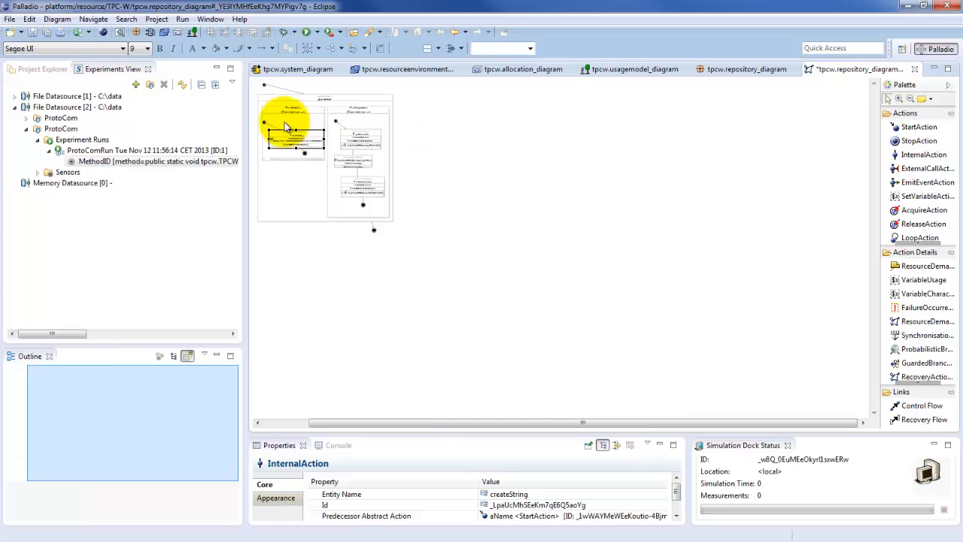
scroll(309, 167, "up", 4)
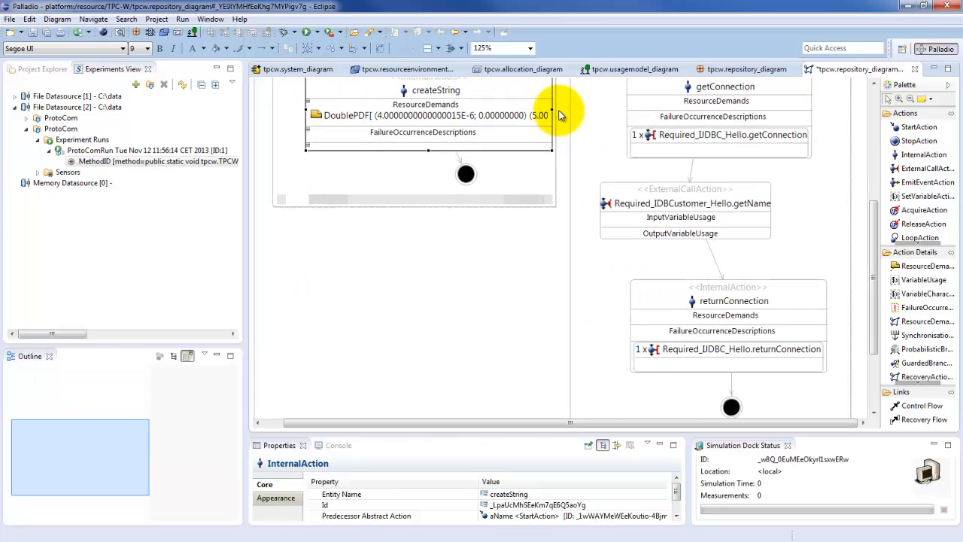
left_click_drag(553, 112, 524, 112)
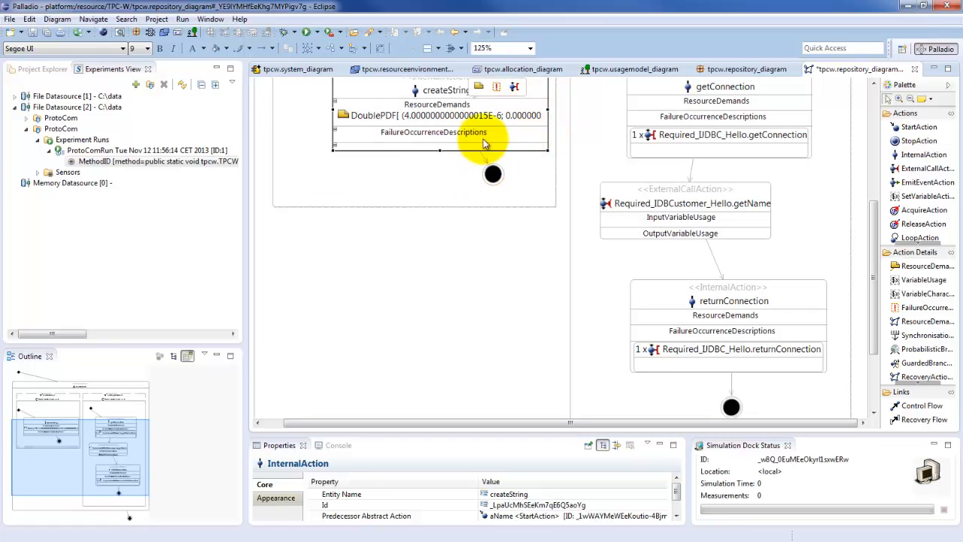
Step: Set the diagram zoom to 100% and save the repository diagram with the new createString demand
left_click(508, 289)
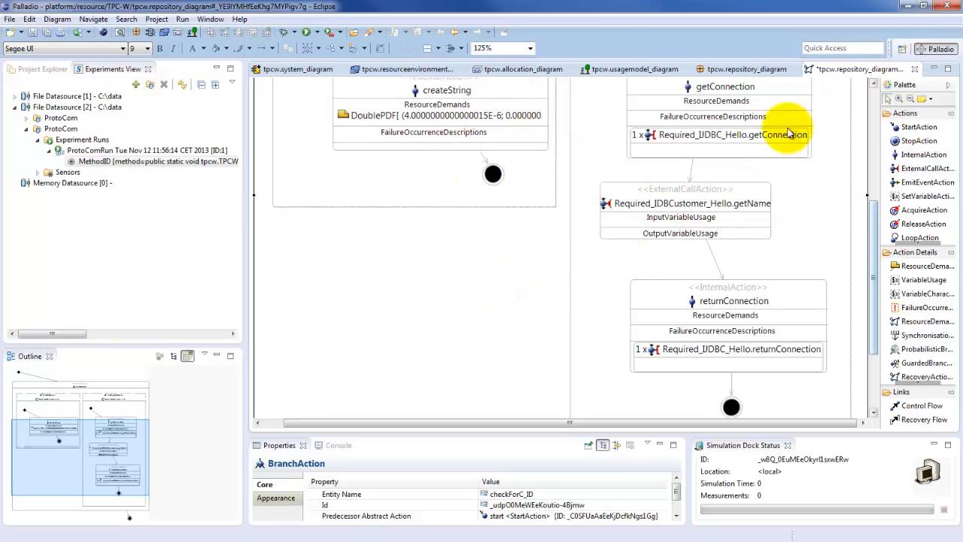
left_click(529, 48)
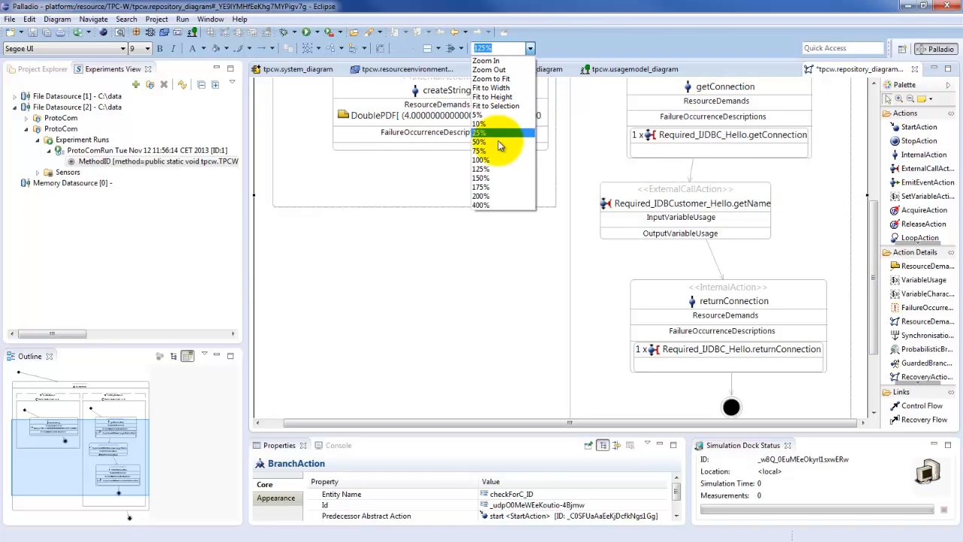
left_click(499, 160)
left_click(398, 159)
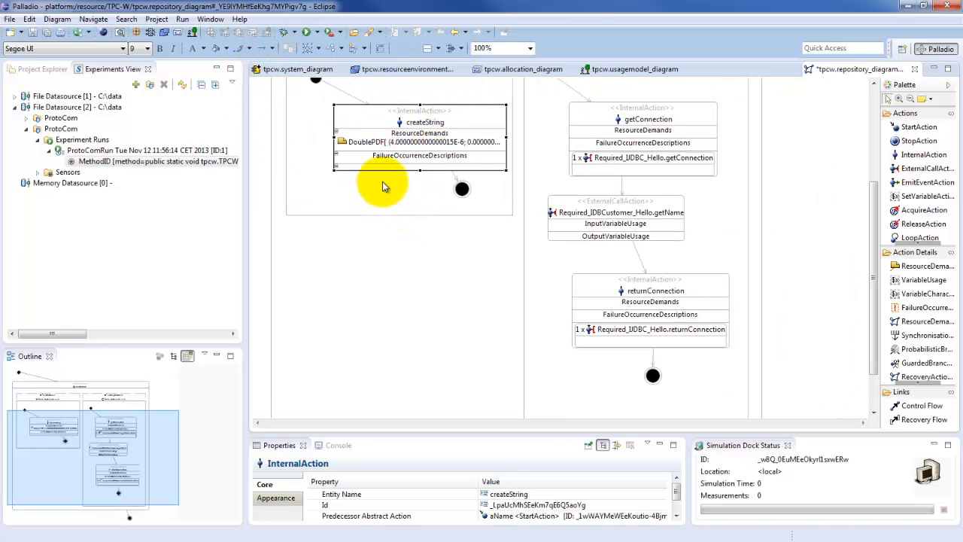
key("ctrl+s")
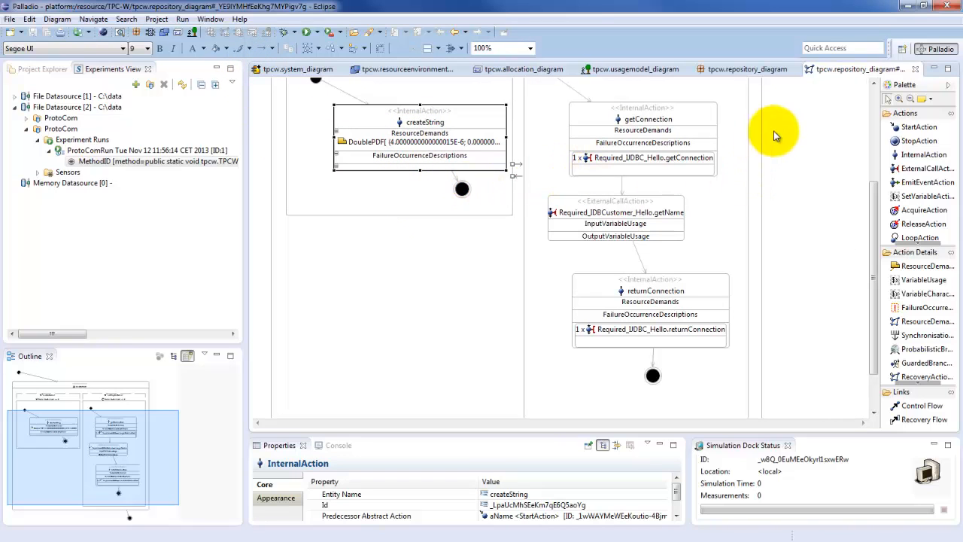
left_click(832, 124)
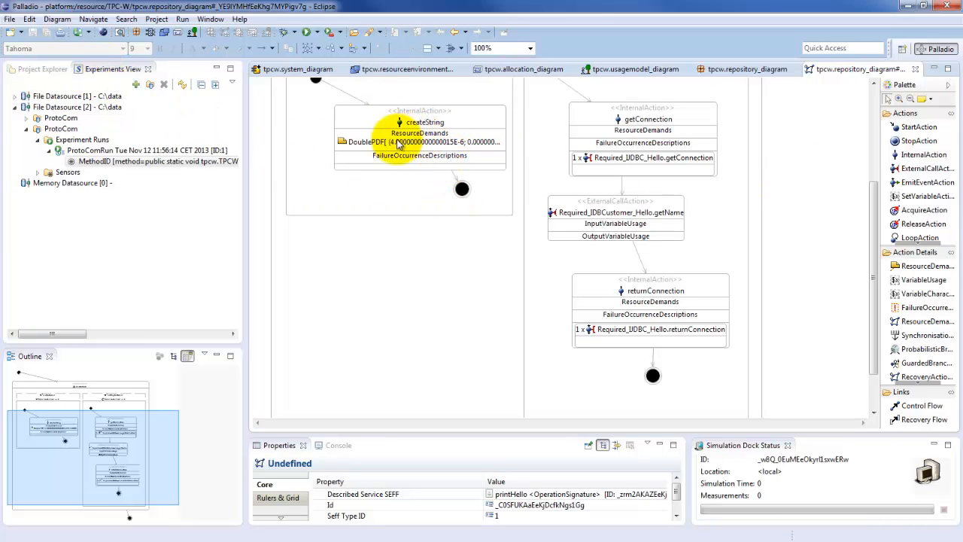
mouse_move(397, 143)
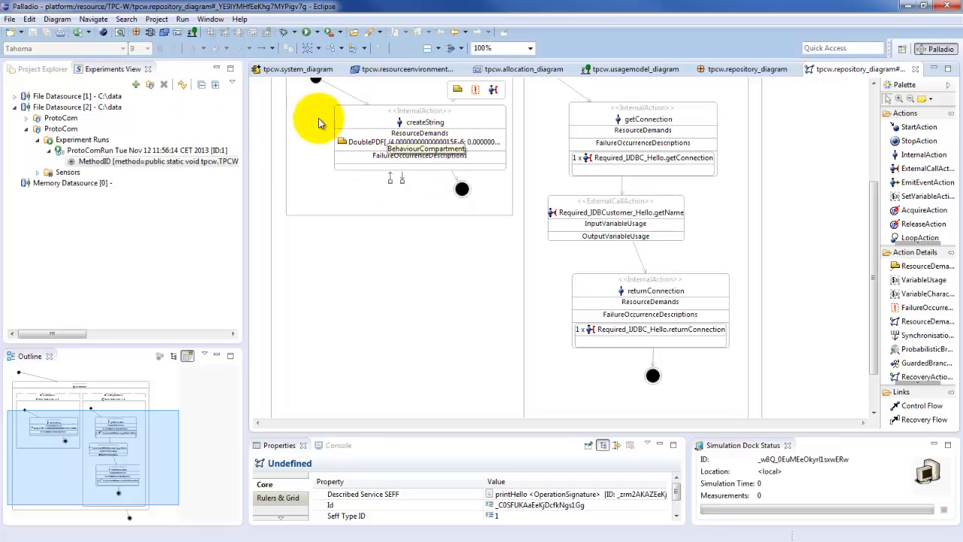
Step: Open tpcw.resourceenvironment_diagram from the TPC-W project
left_click(45, 72)
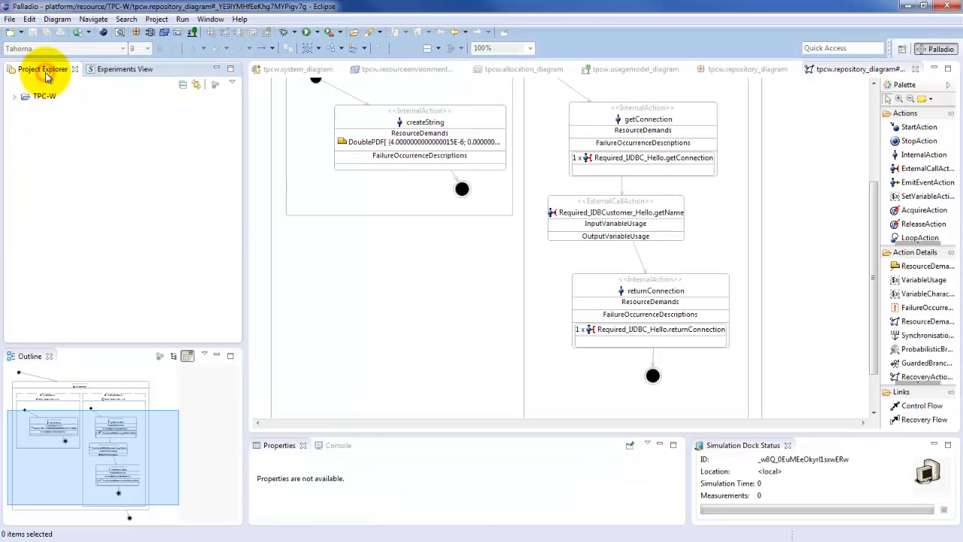
left_click(14, 96)
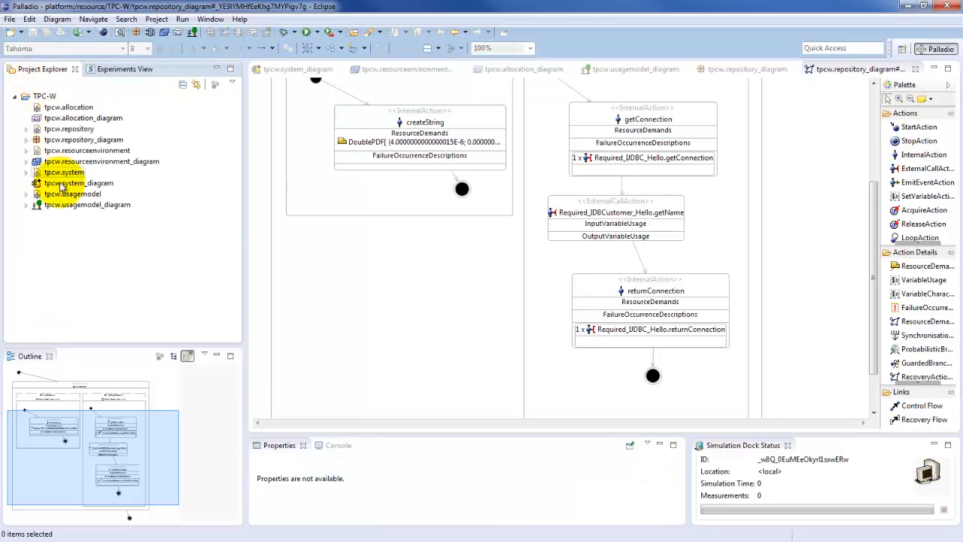
left_click(102, 162)
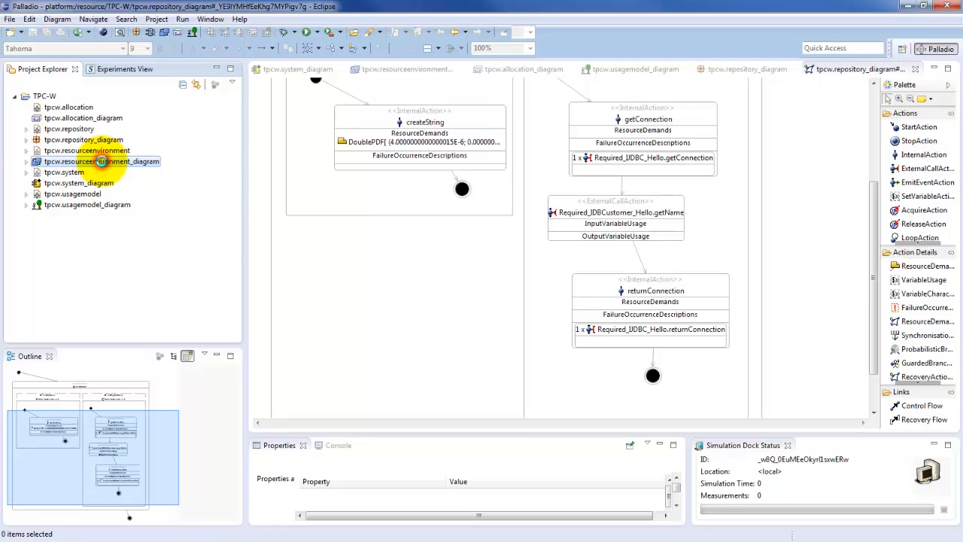
Step: Switch to the server terminal, run sudo cpufreq-info to look up the CPU frequency, and move the terminal out of the way
left_click(421, 259)
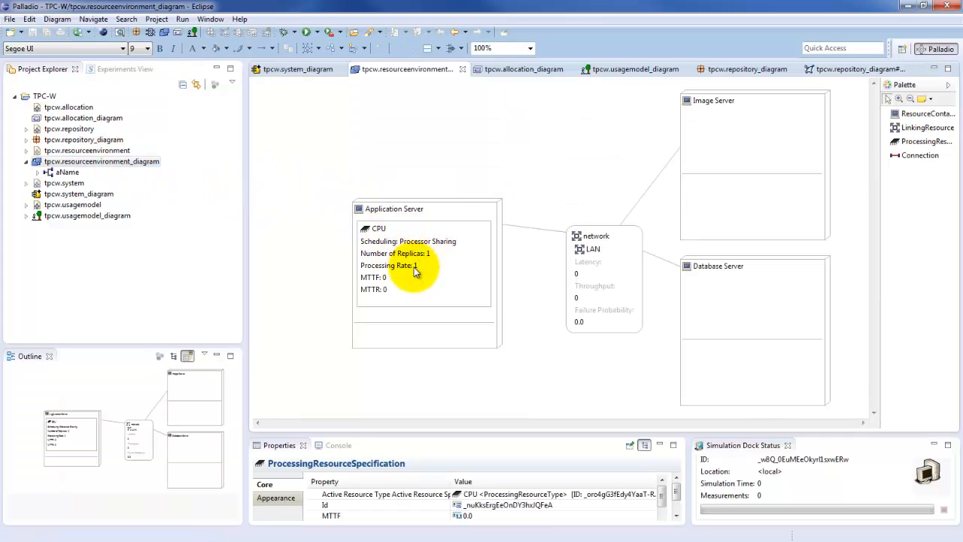
left_click(414, 269)
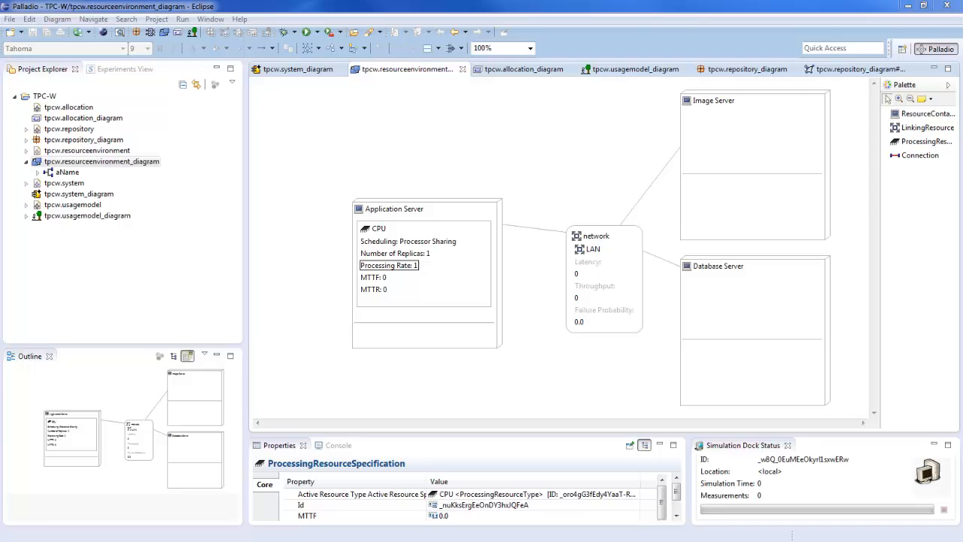
left_click_drag(2, 286, 465, 280)
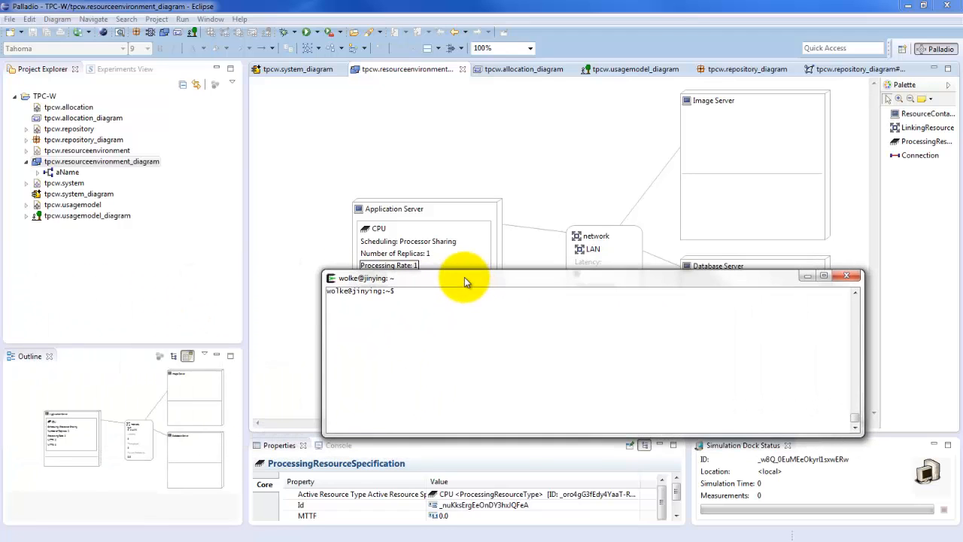
type("sudo cpufreq-info")
key("Return")
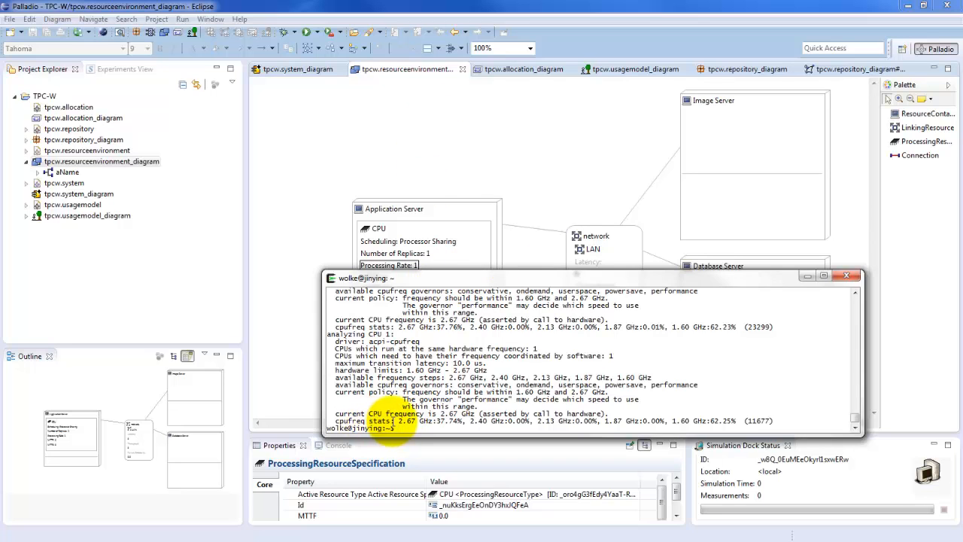
double_click(406, 421)
mouse_move(406, 421)
left_mouse_down()
mouse_move(442, 421)
mouse_move(420, 423)
left_mouse_up()
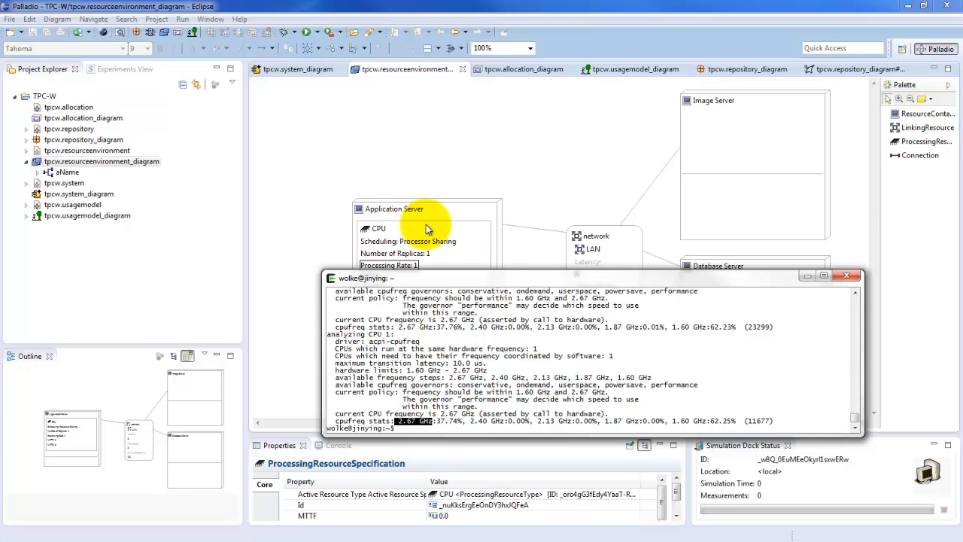
key("alt+Tab")
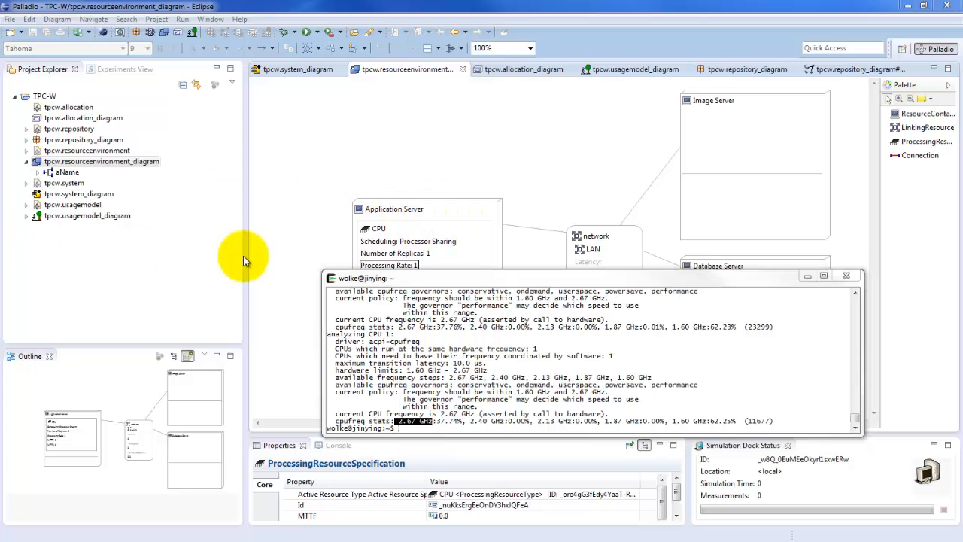
left_click(589, 279)
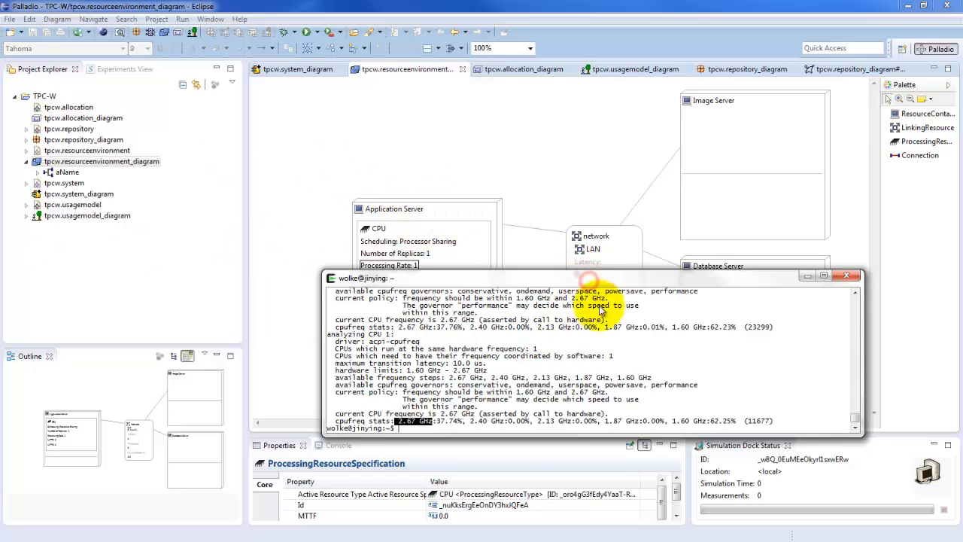
left_click_drag(589, 280, 0, 267)
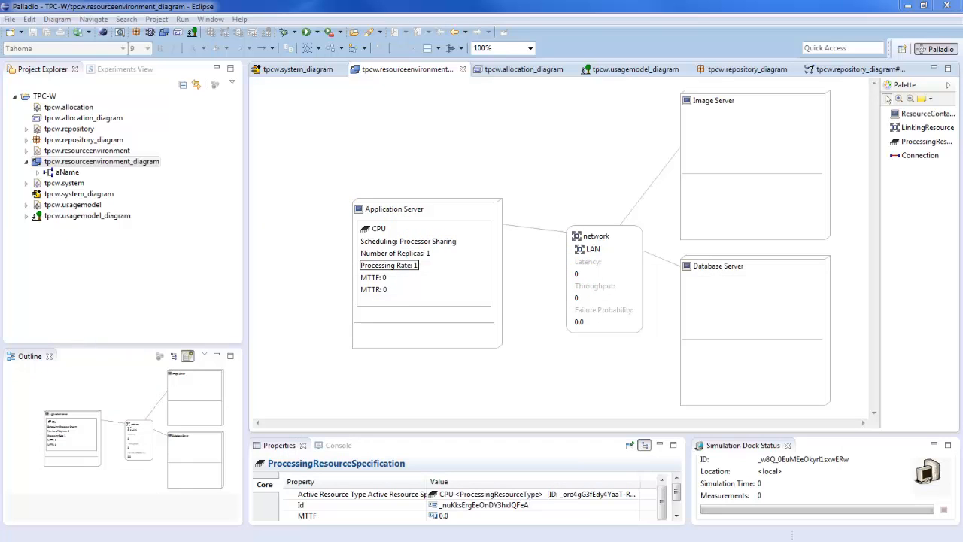
Step: Set the processing rate of the Application Server's CPU to 2.67E+9 and save the resource environment diagram
double_click(416, 267)
left_click_drag(406, 233, 286, 230)
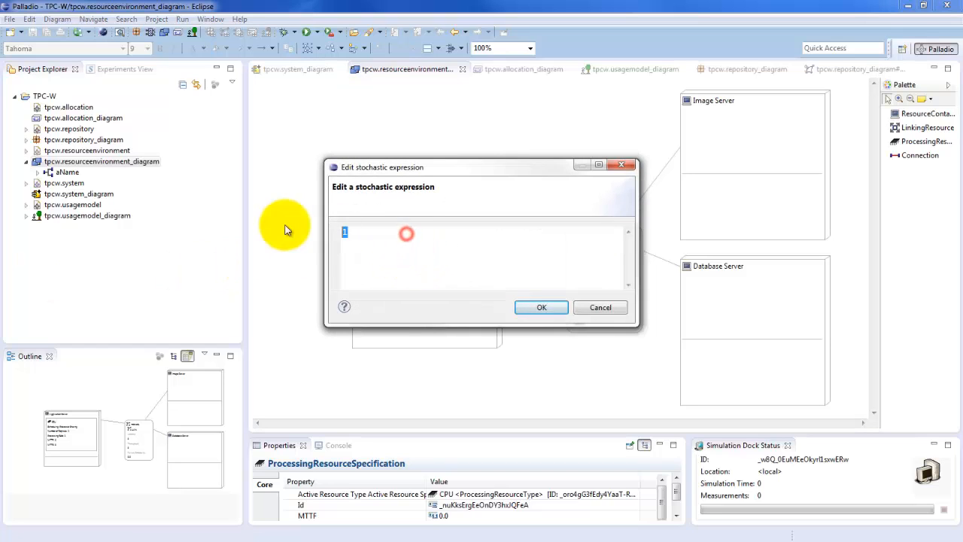
type("2.67")
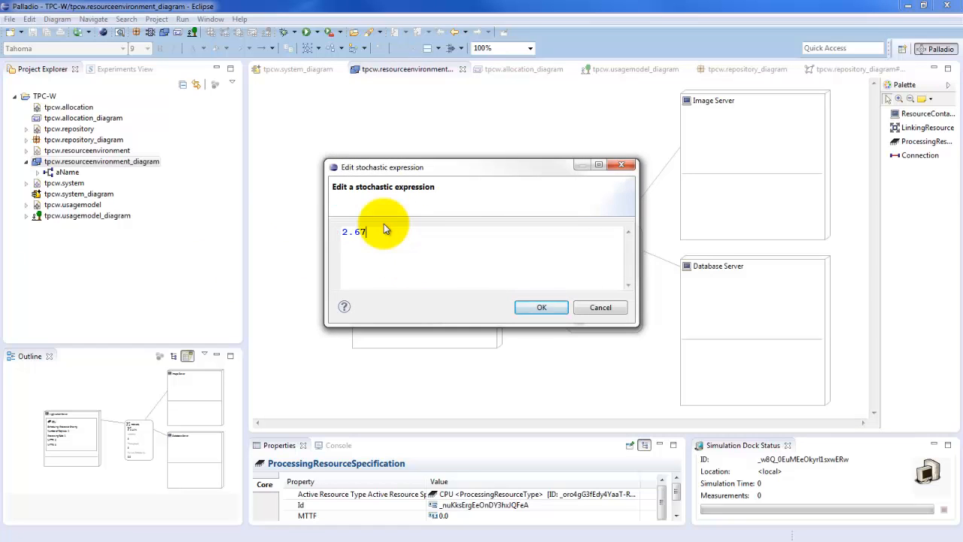
type("E+")
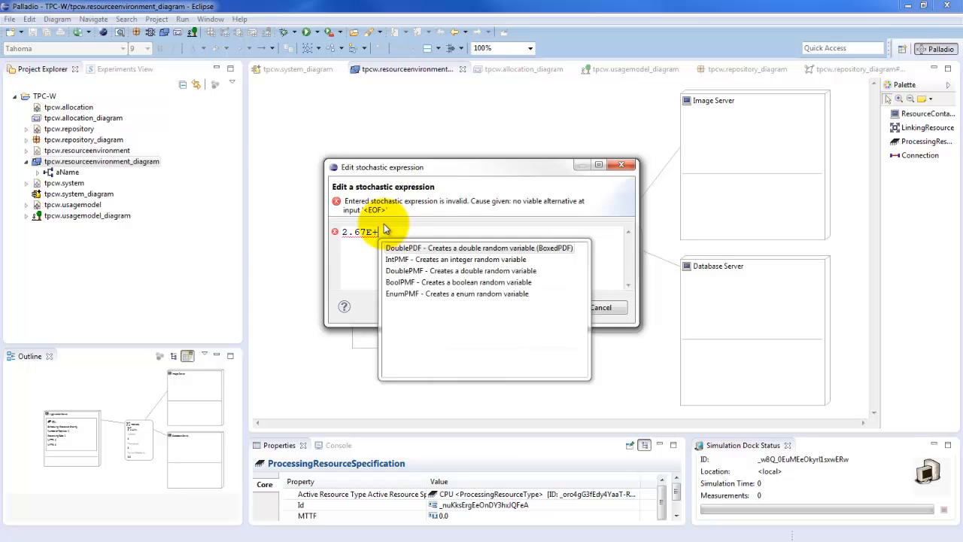
type("9")
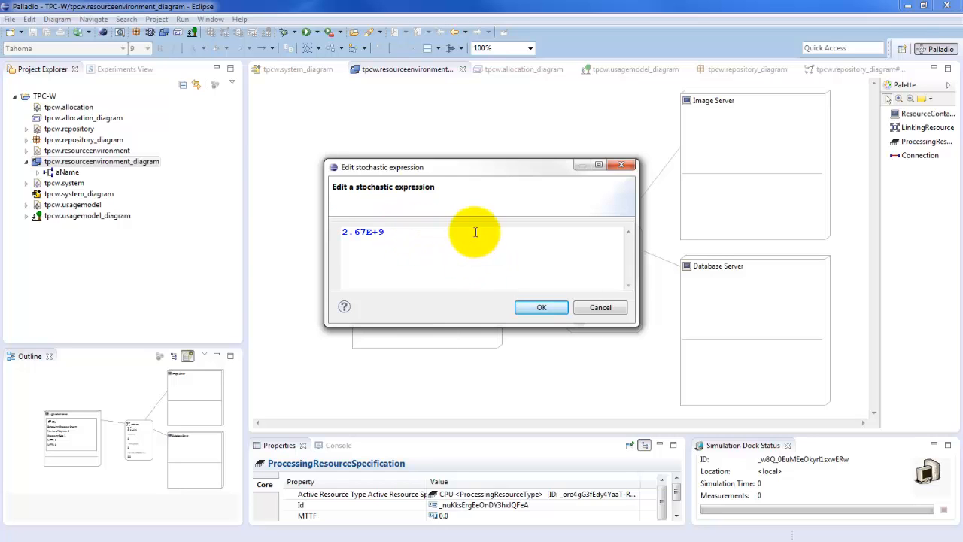
left_click(541, 307)
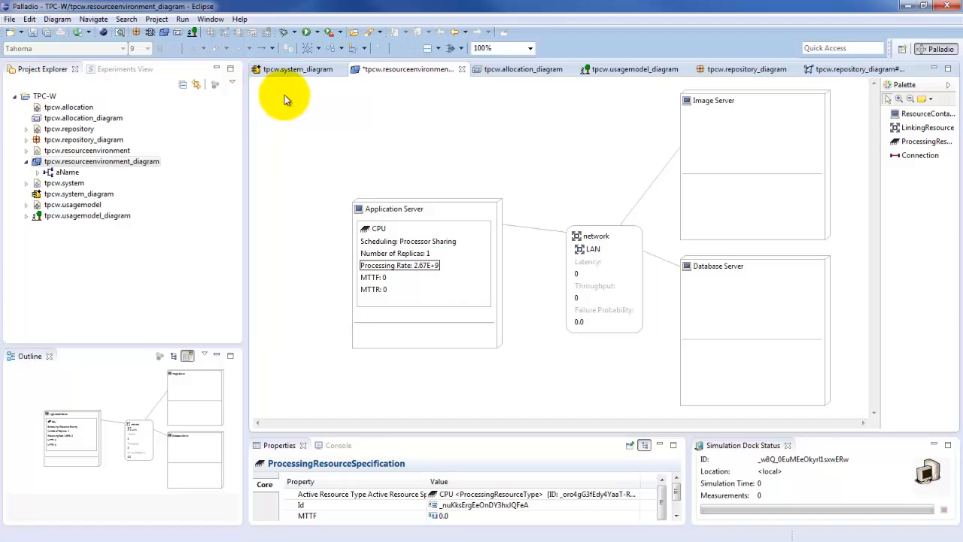
key("ctrl+s")
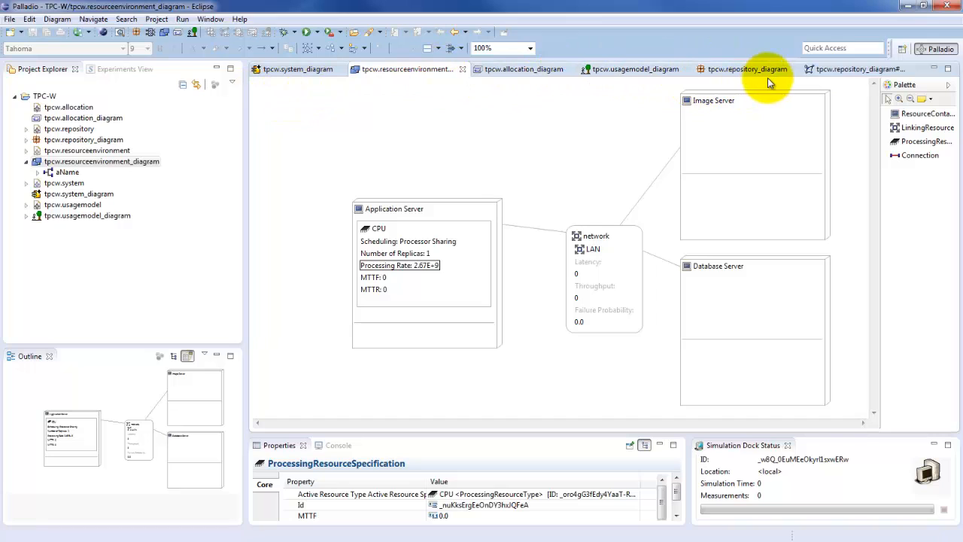
Step: In the printHello behaviour diagram, prefix the createString action's DoublePDF resource demand with 2.67E+9* and save the diagram
left_click(820, 68)
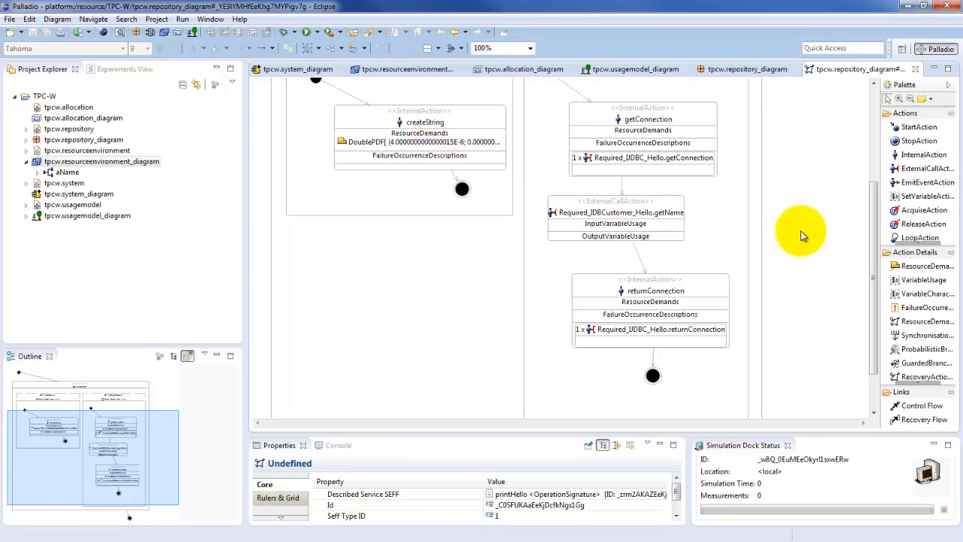
left_click_drag(873, 217, 871, 185)
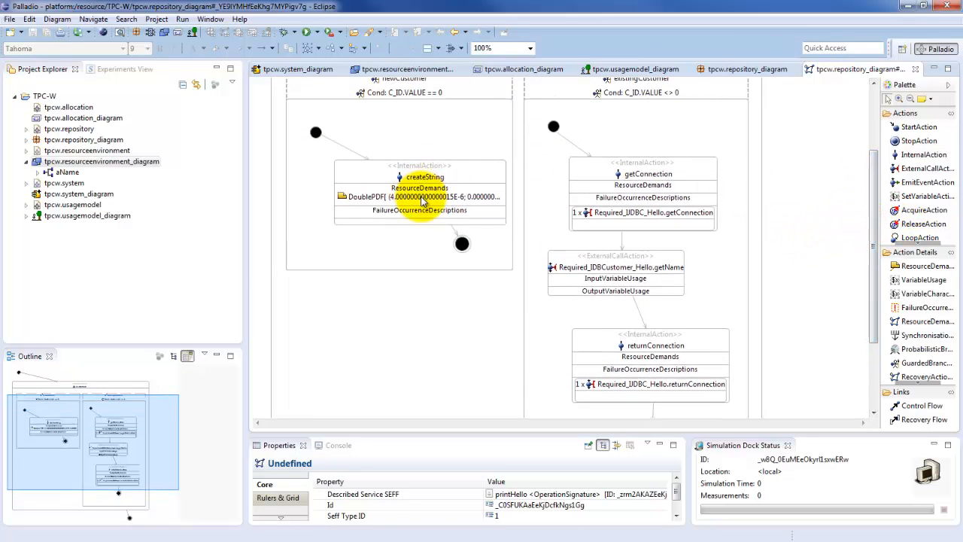
double_click(423, 199)
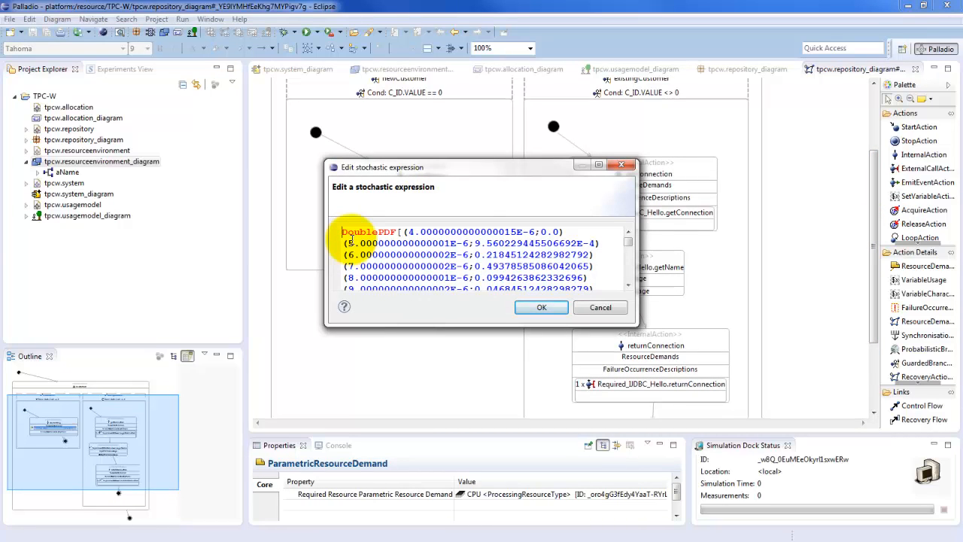
type("2,67")
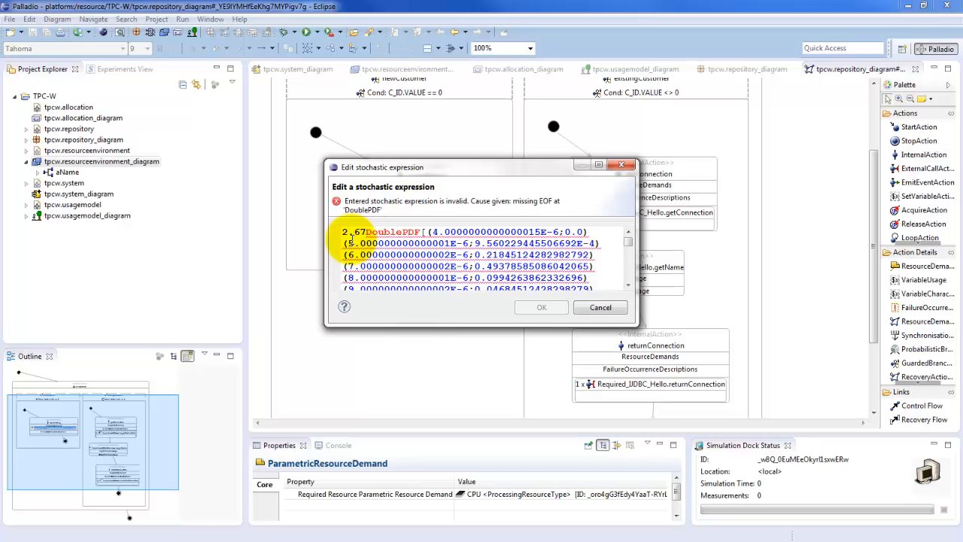
type("E")
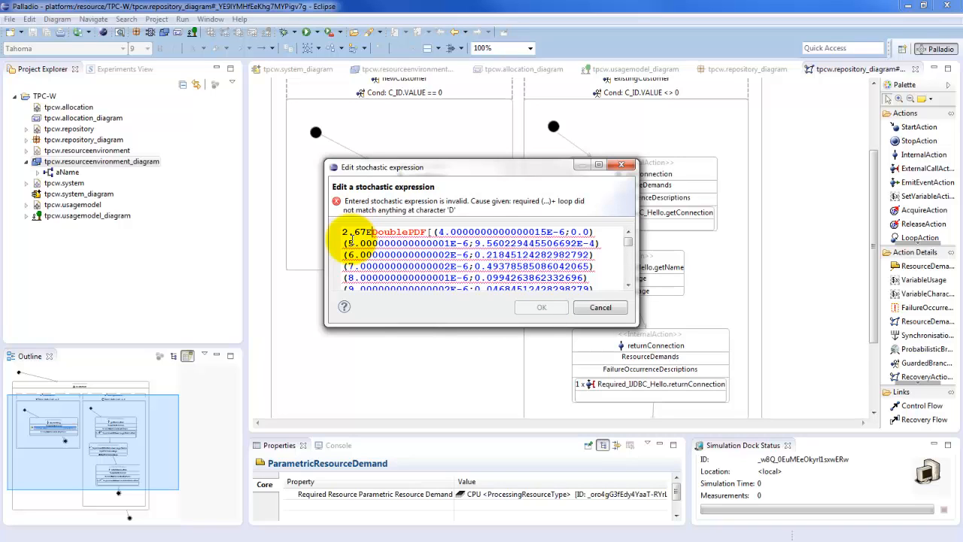
type("+9")
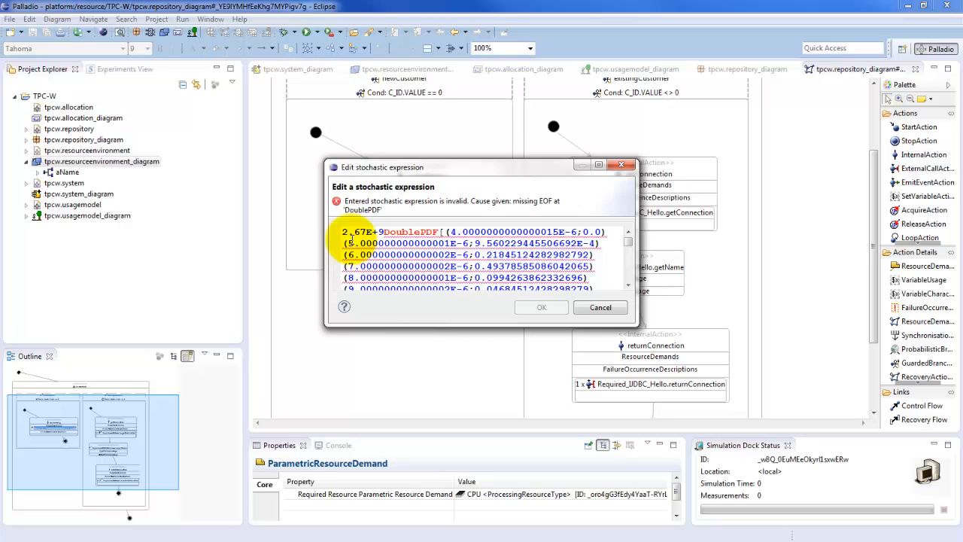
type("*")
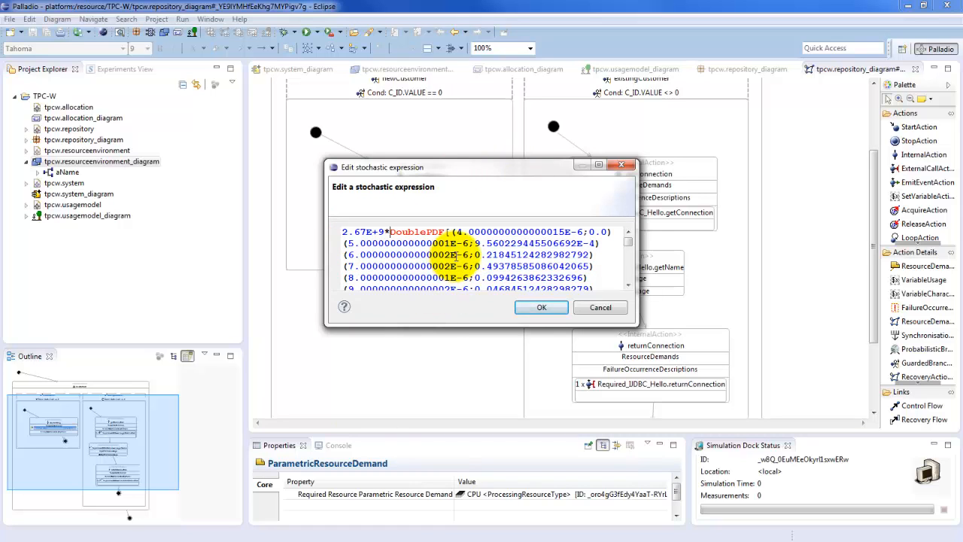
left_click(551, 310)
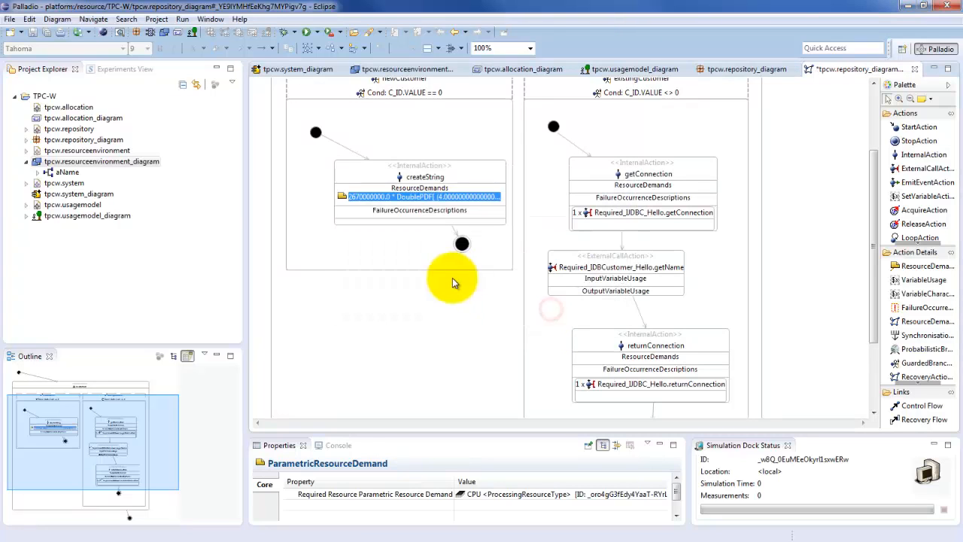
key("ctrl+s")
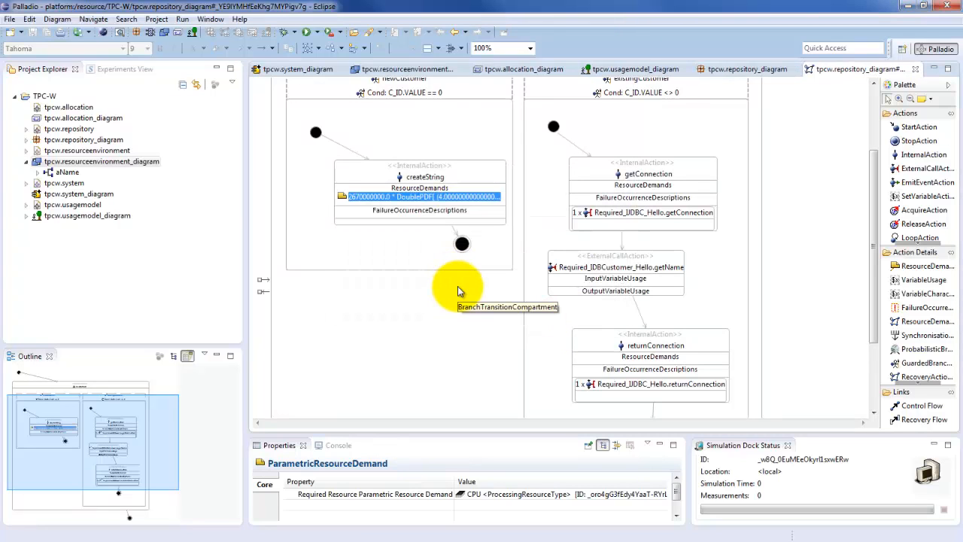